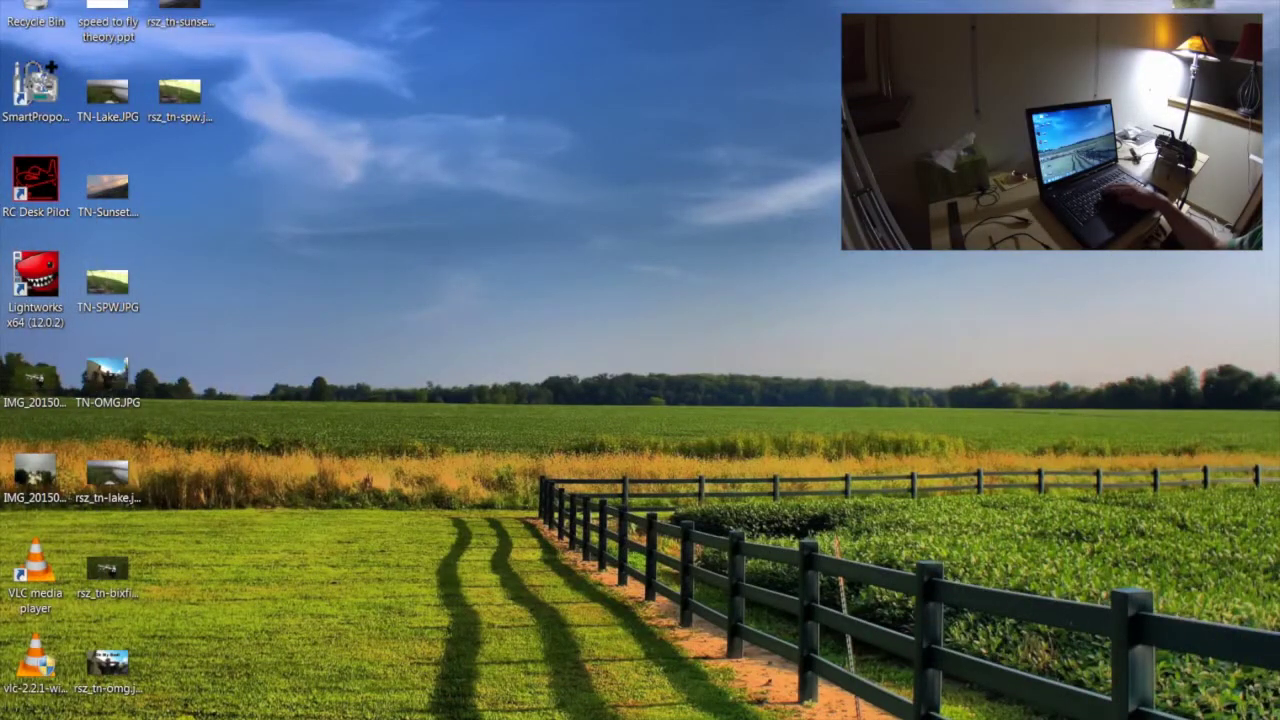
Open a new Chrome window, maximize it and go to the ImmersionRC website
right_click(187, 719)
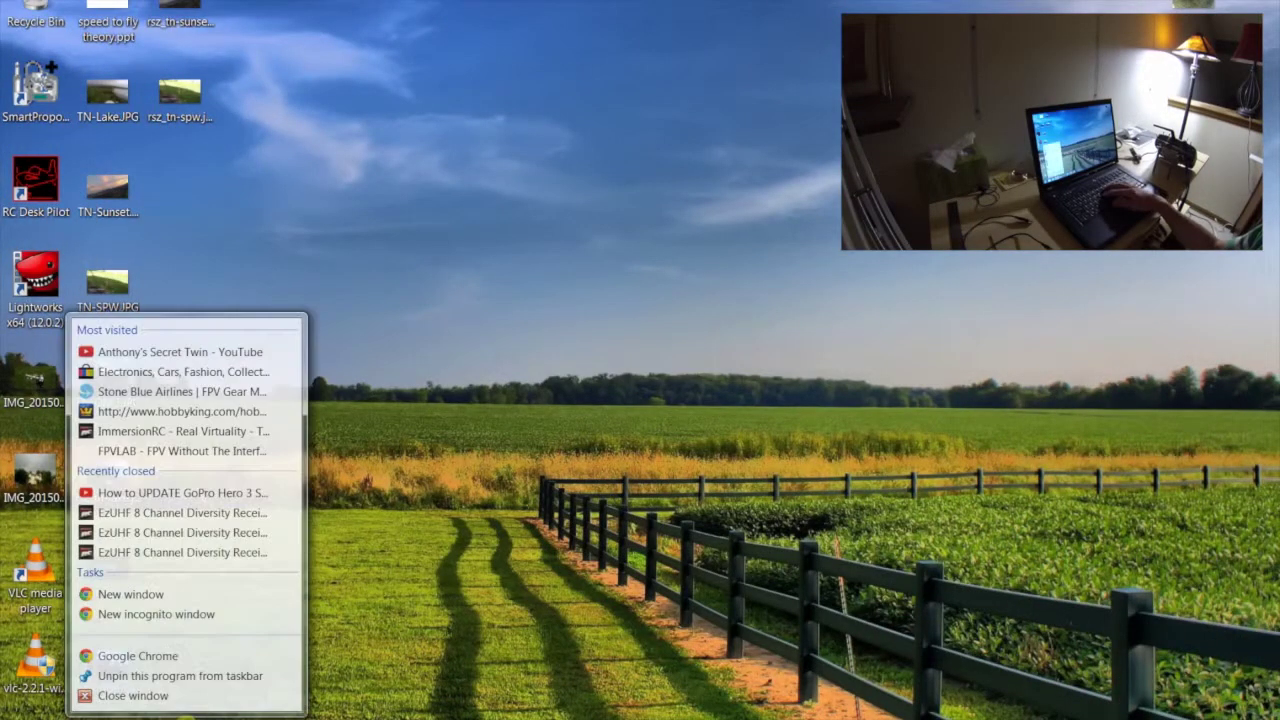
left_click(180, 594)
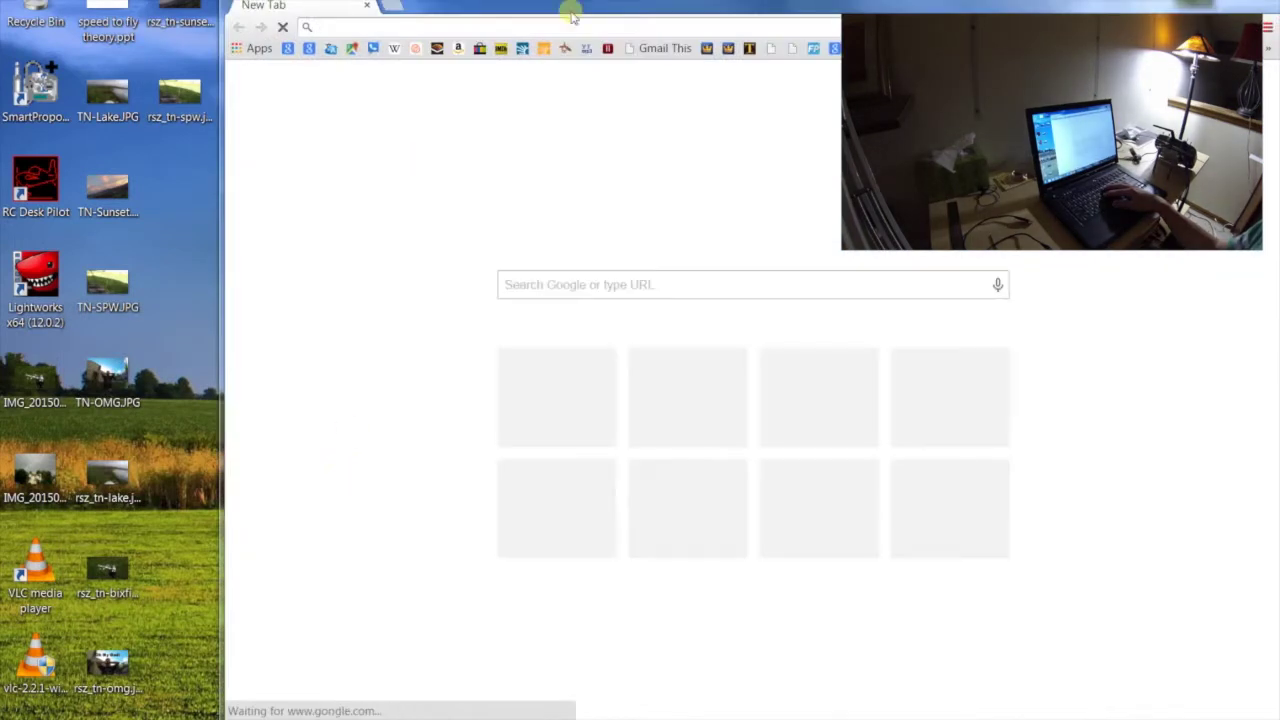
double_click(565, 9)
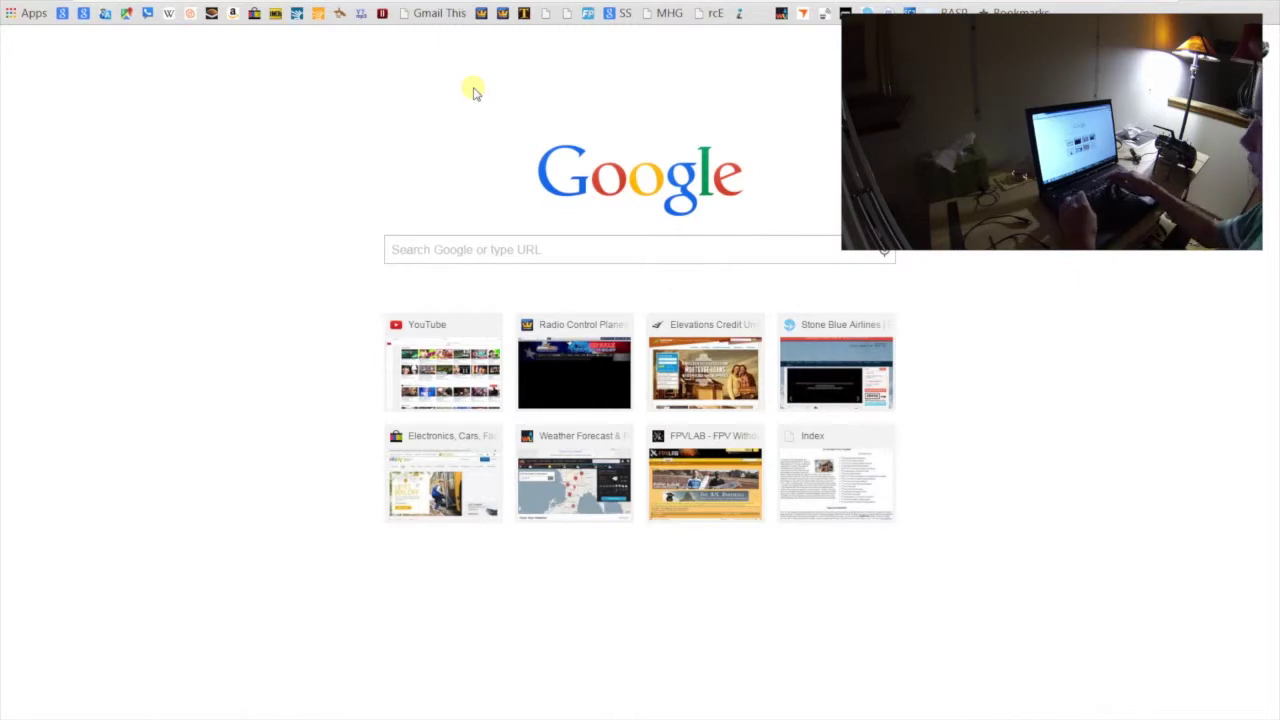
type("frsky taranis")
key("Return")
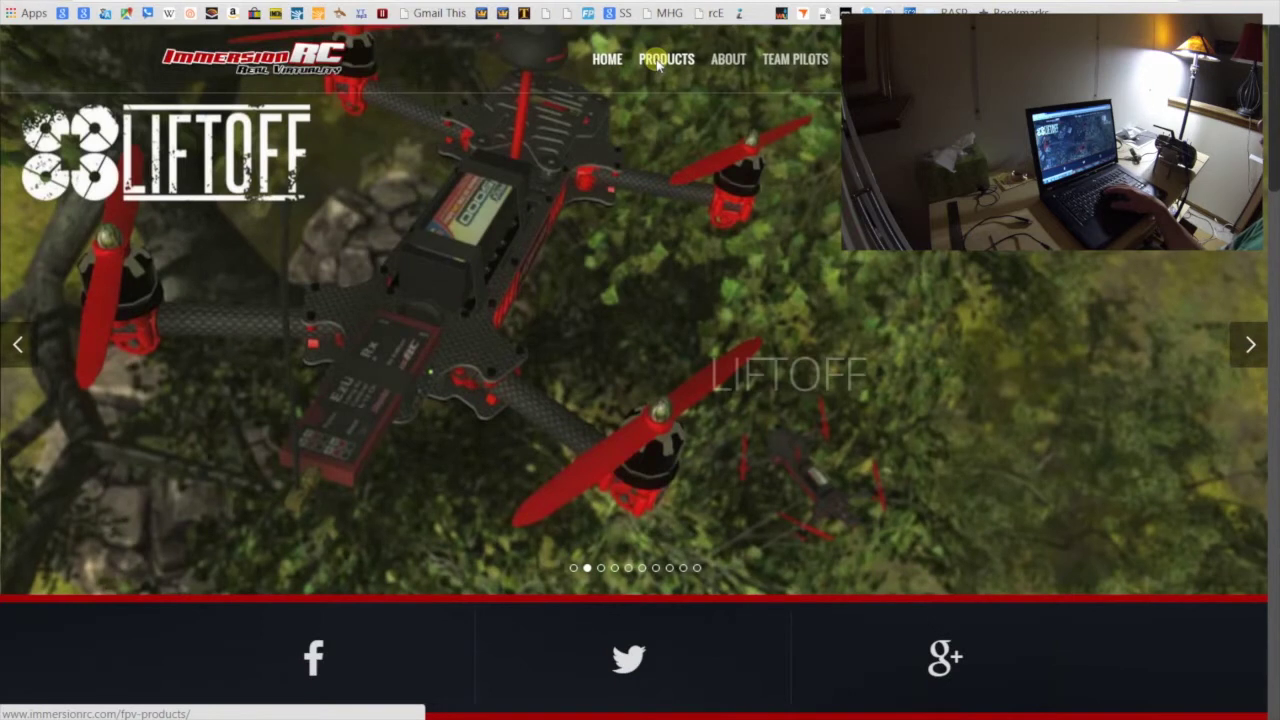
Find the EzUHF 8 Channel Diversity Receiver among the ImmersionRC products and open its product page
left_click(660, 62)
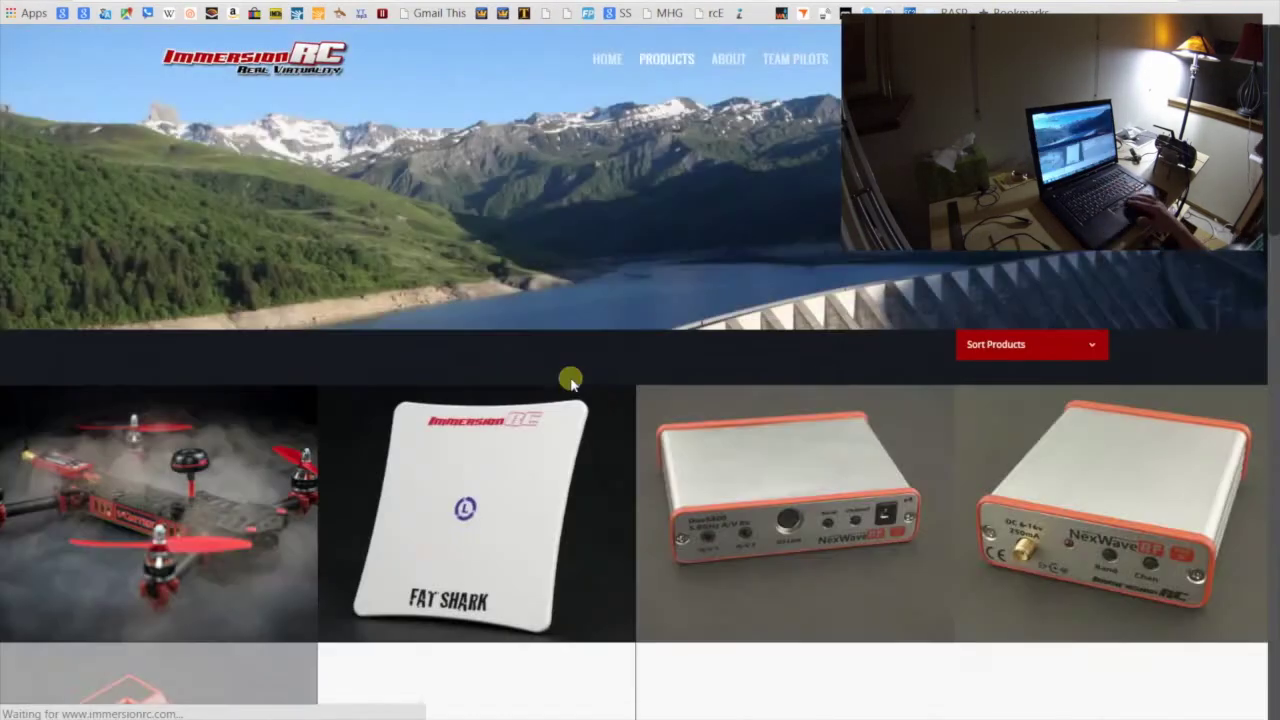
scroll(570, 380, "down", 3)
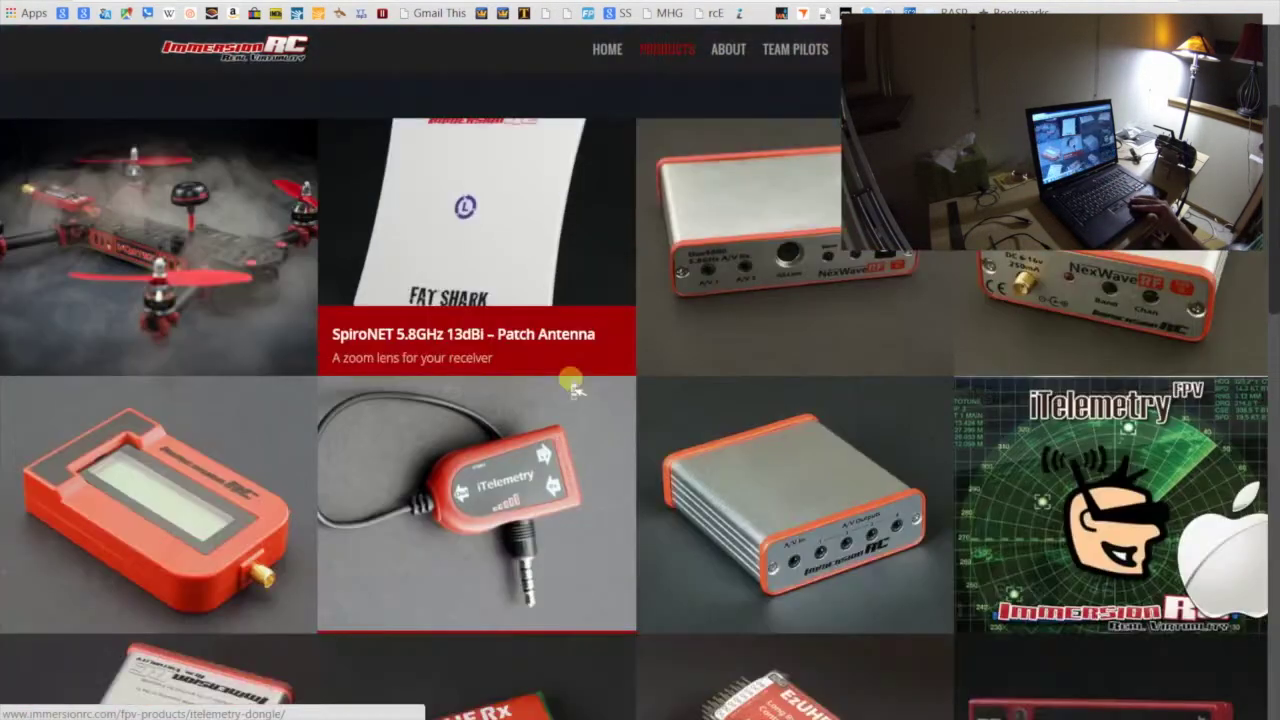
scroll(575, 388, "down", 3)
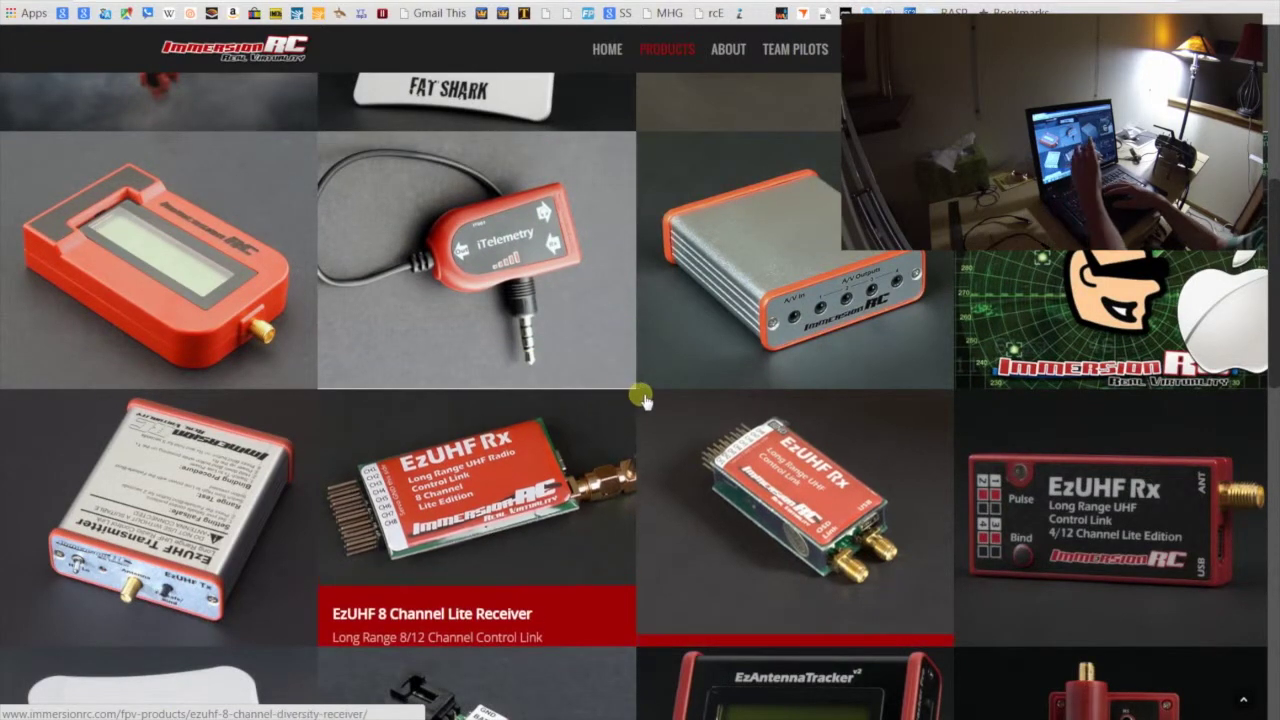
left_click(793, 438)
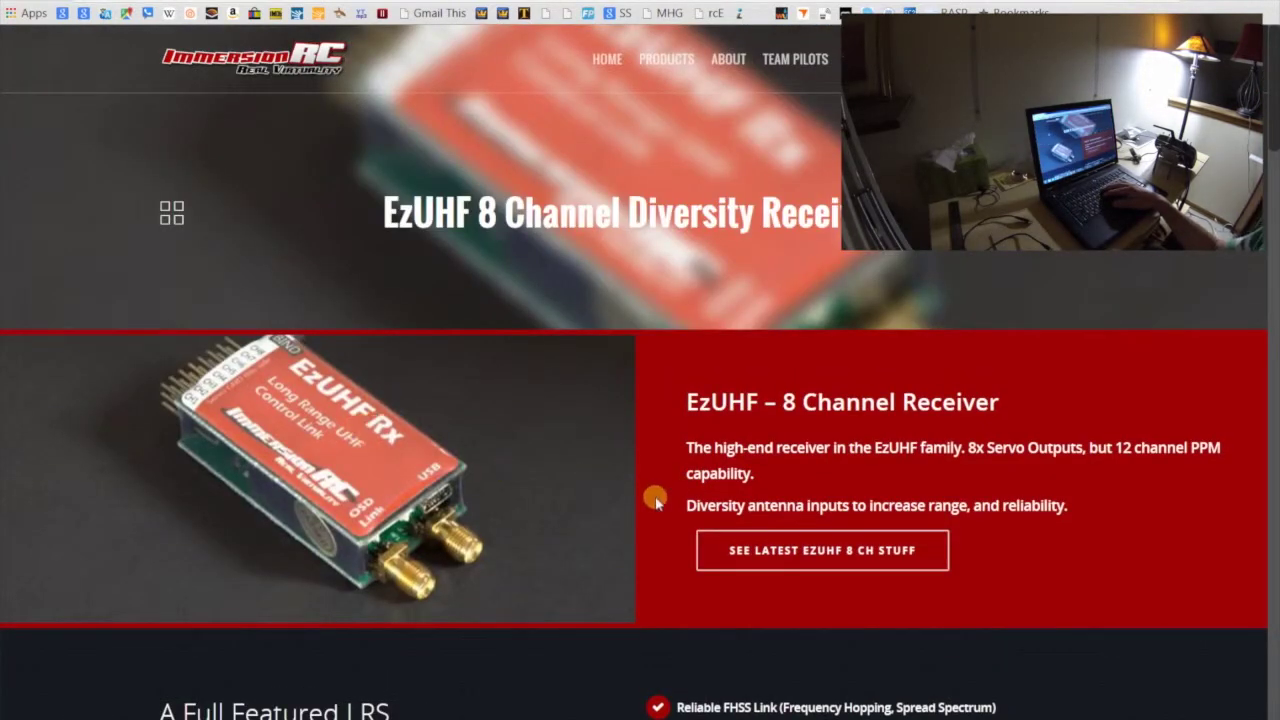
Show the firmware and downloads section for the EzUHF 8 Channel Diversity Receiver
scroll(657, 505, "down", 8)
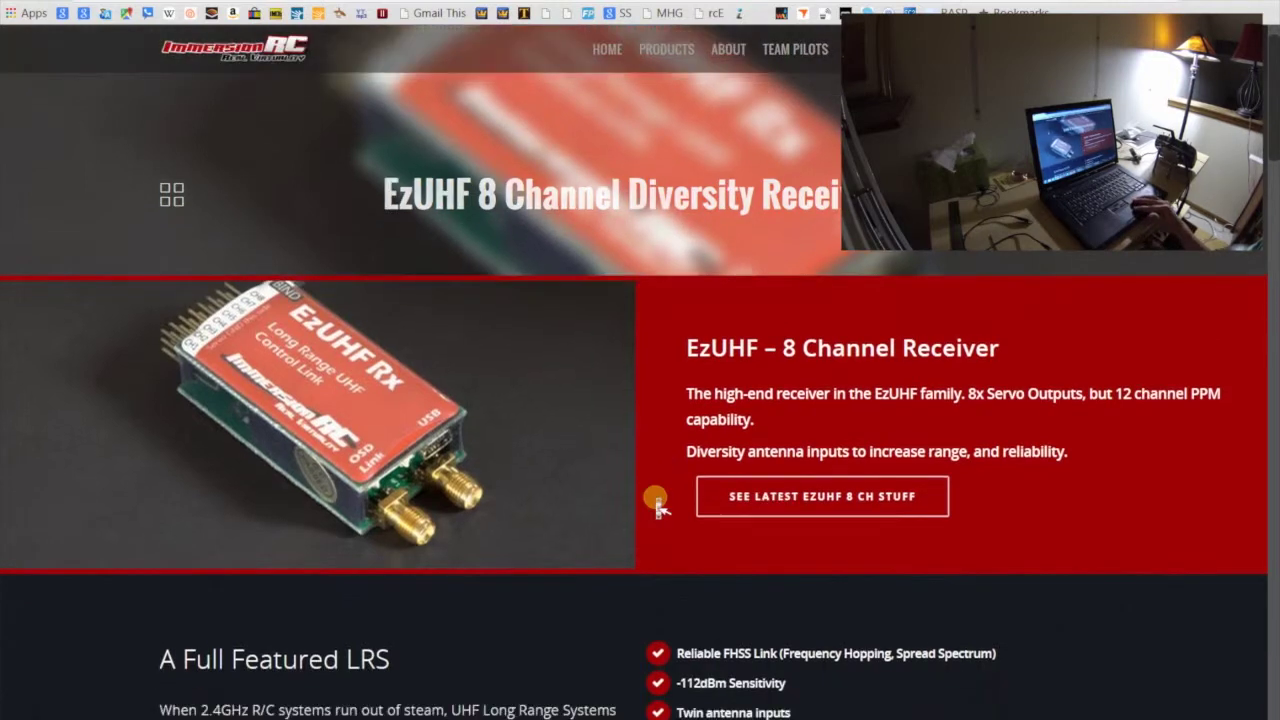
scroll(657, 500, "down", 8)
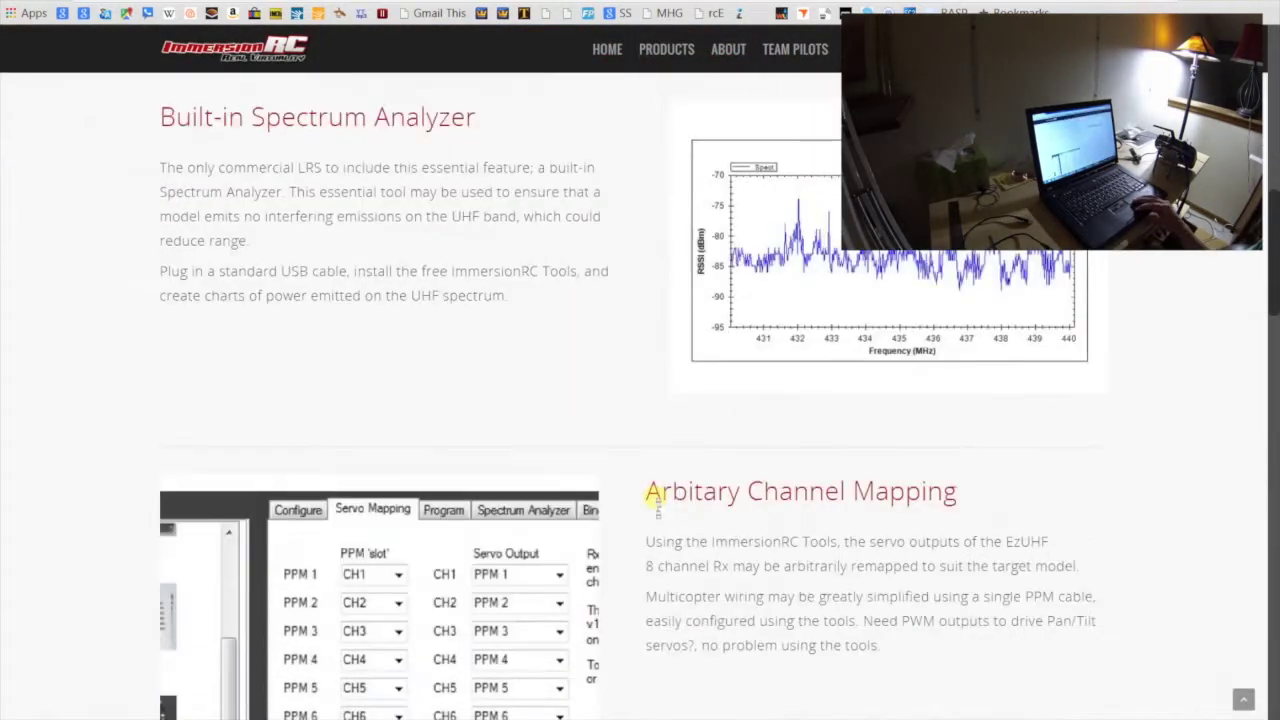
scroll(657, 500, "down", 10)
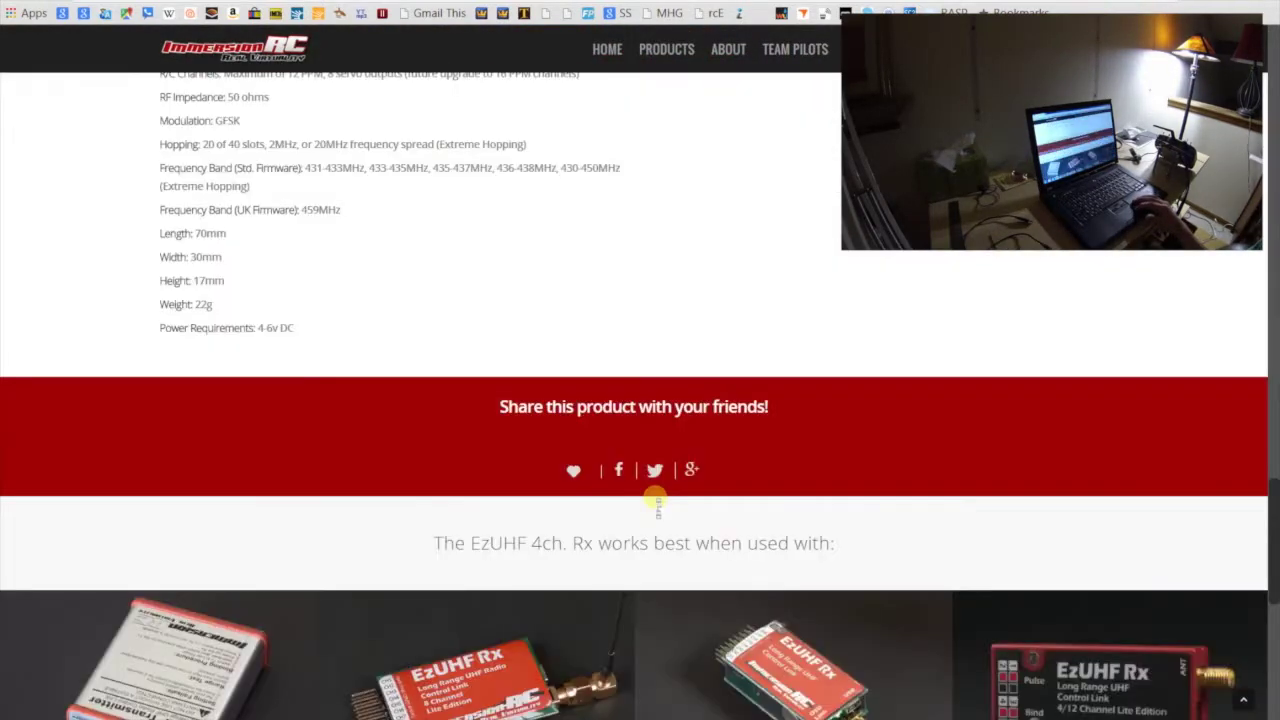
scroll(655, 497, "up", 2)
scroll(655, 497, "up", 2)
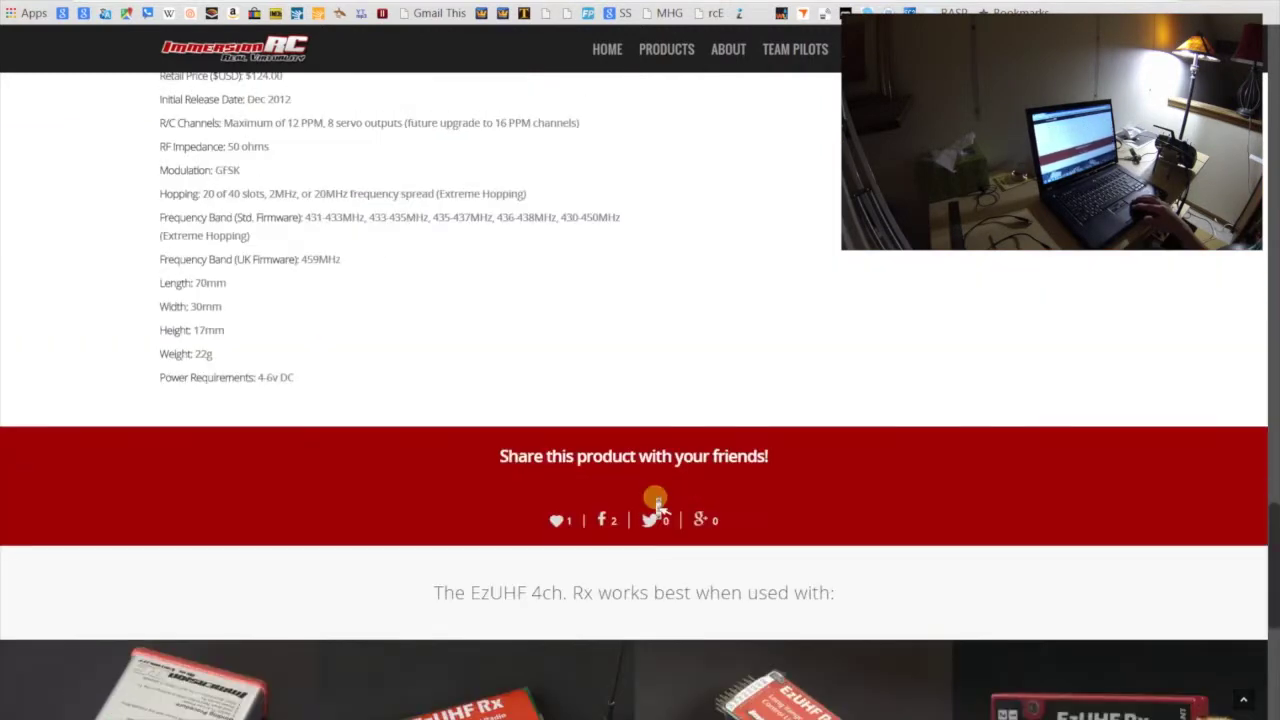
scroll(655, 500, "up", 1)
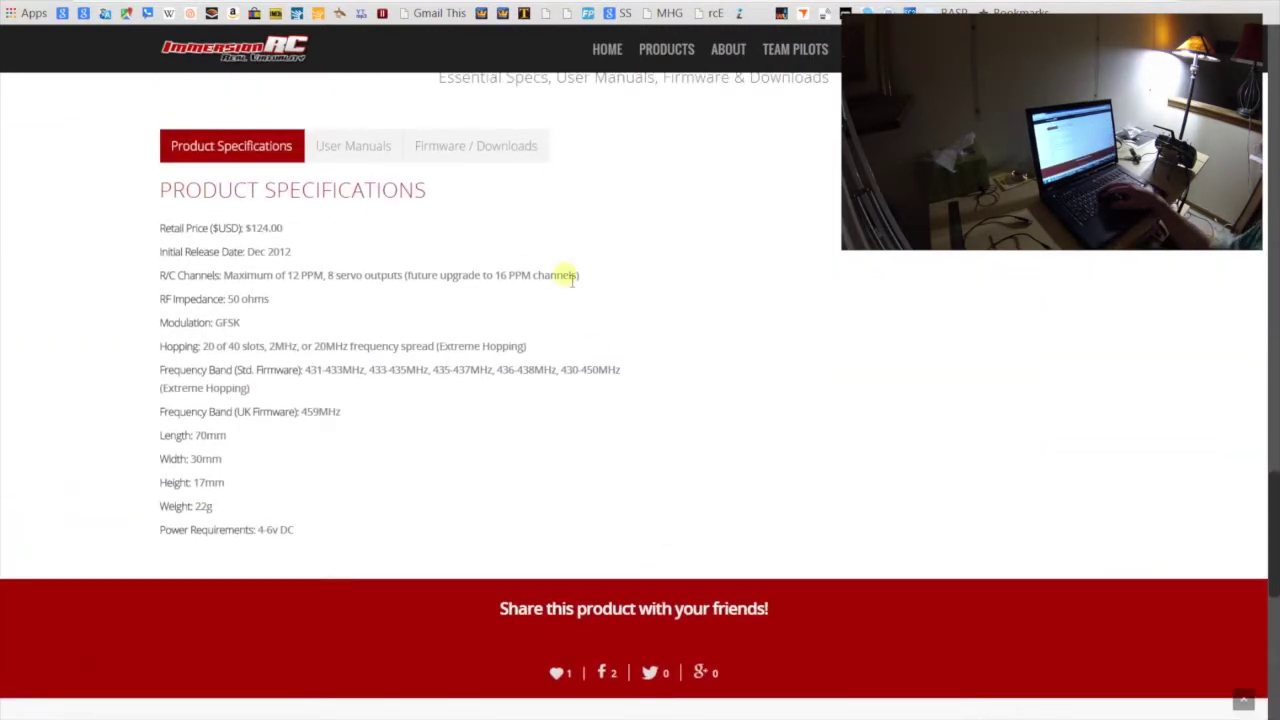
left_click(522, 148)
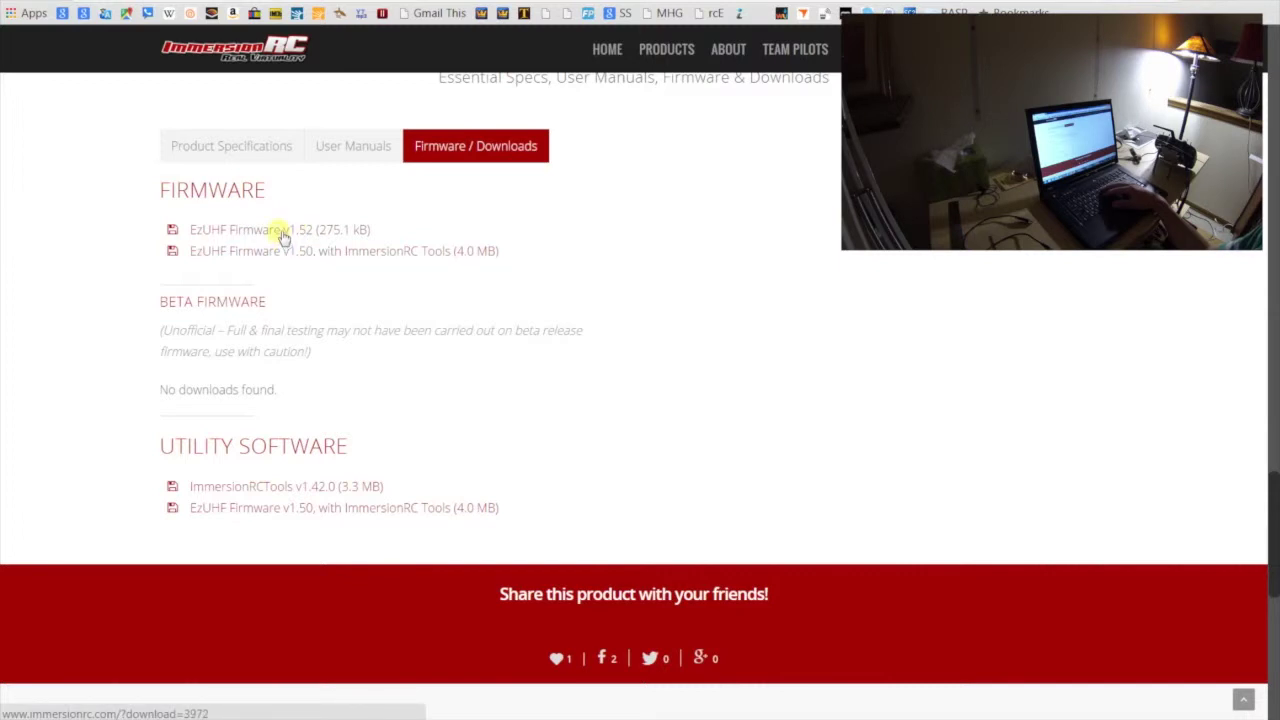
Download EzUHF Firmware v1.52 and EzUHF Firmware v1.50 with ImmersionRC Tools, saving both zip files in the Downloads folder
left_click(282, 234)
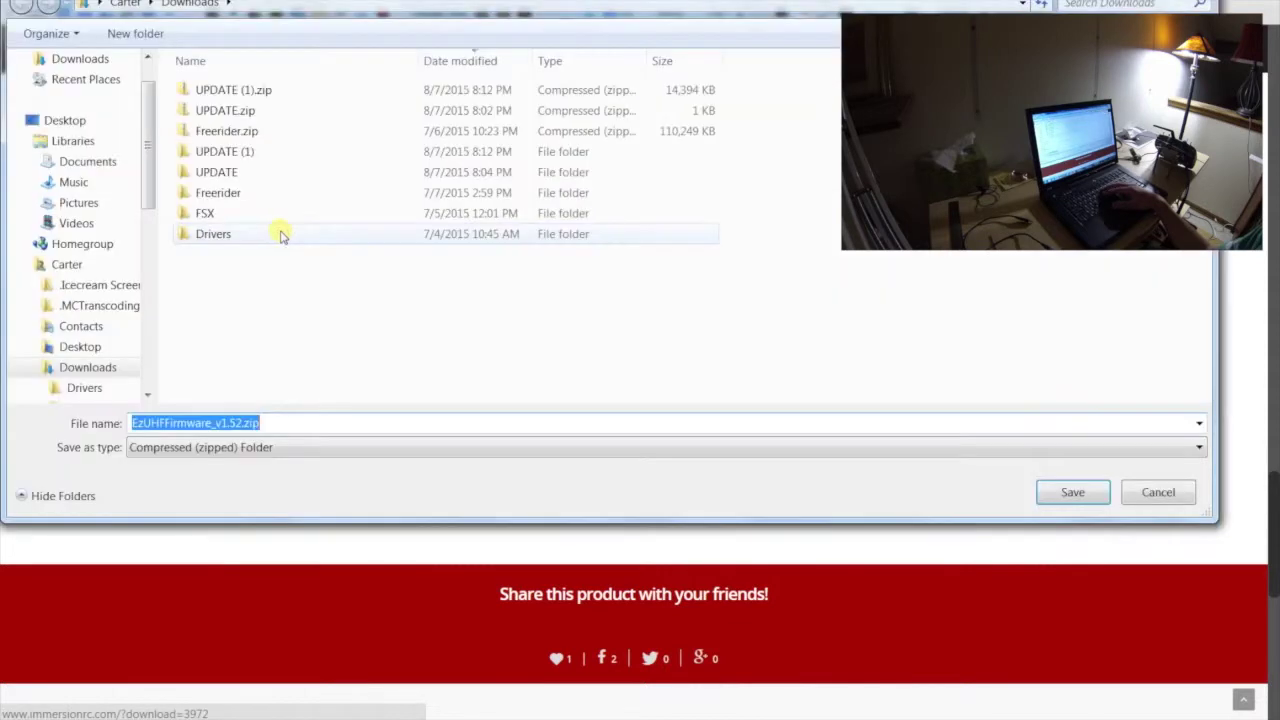
left_click(1071, 492)
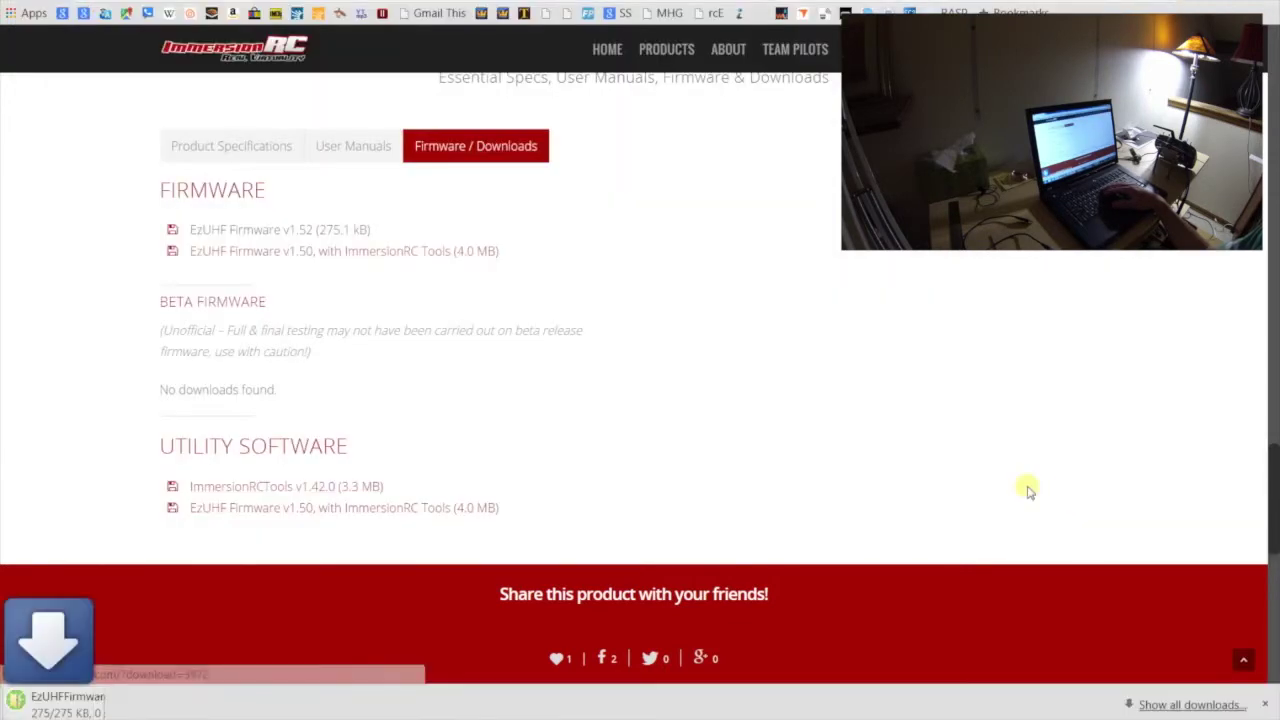
left_click(355, 253)
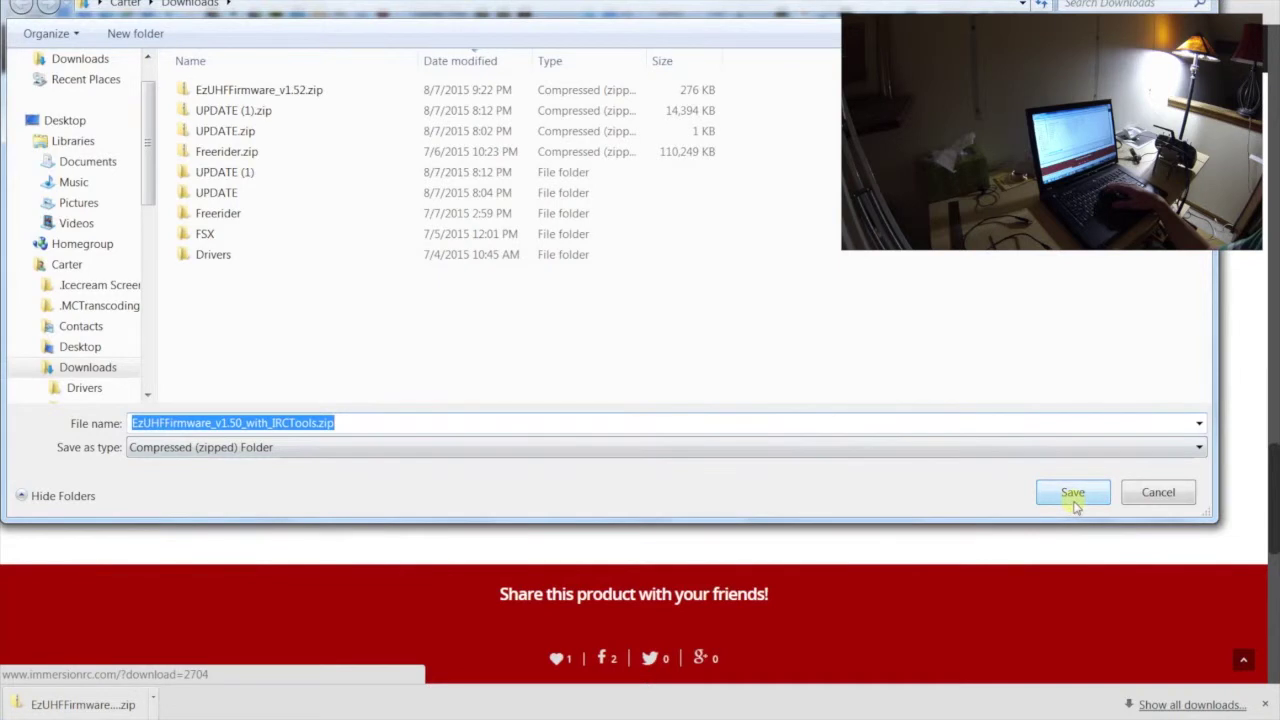
left_click(1072, 495)
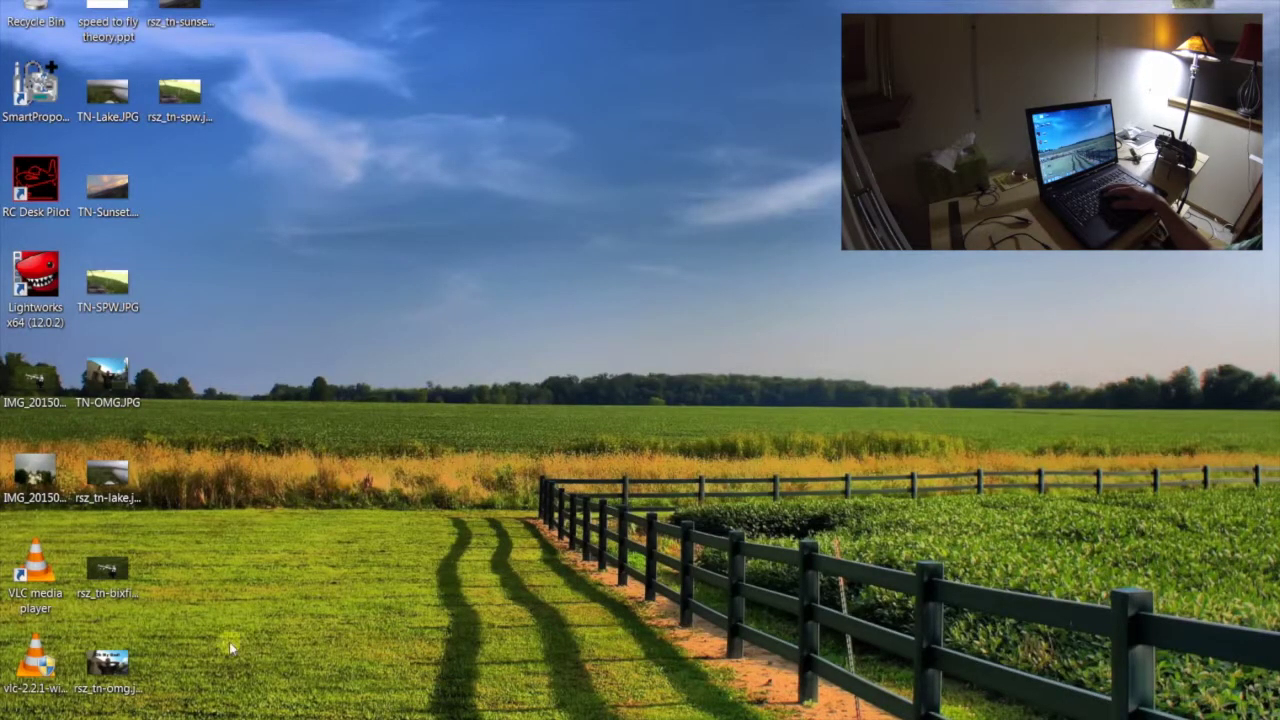
Switch to Windows Explorer and browse to the ImmersionRCTools folder in C:\Program Files (x86)\ImmersionRC
key("super+e")
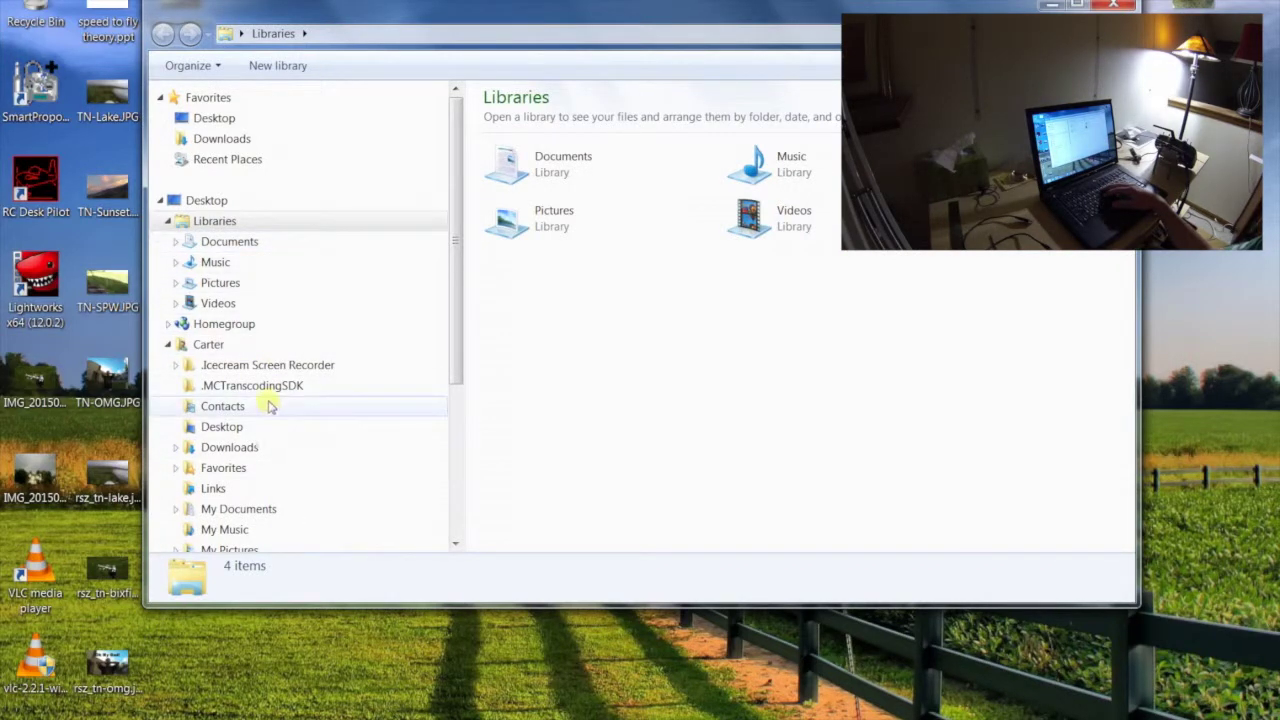
left_click_drag(457, 214, 457, 366)
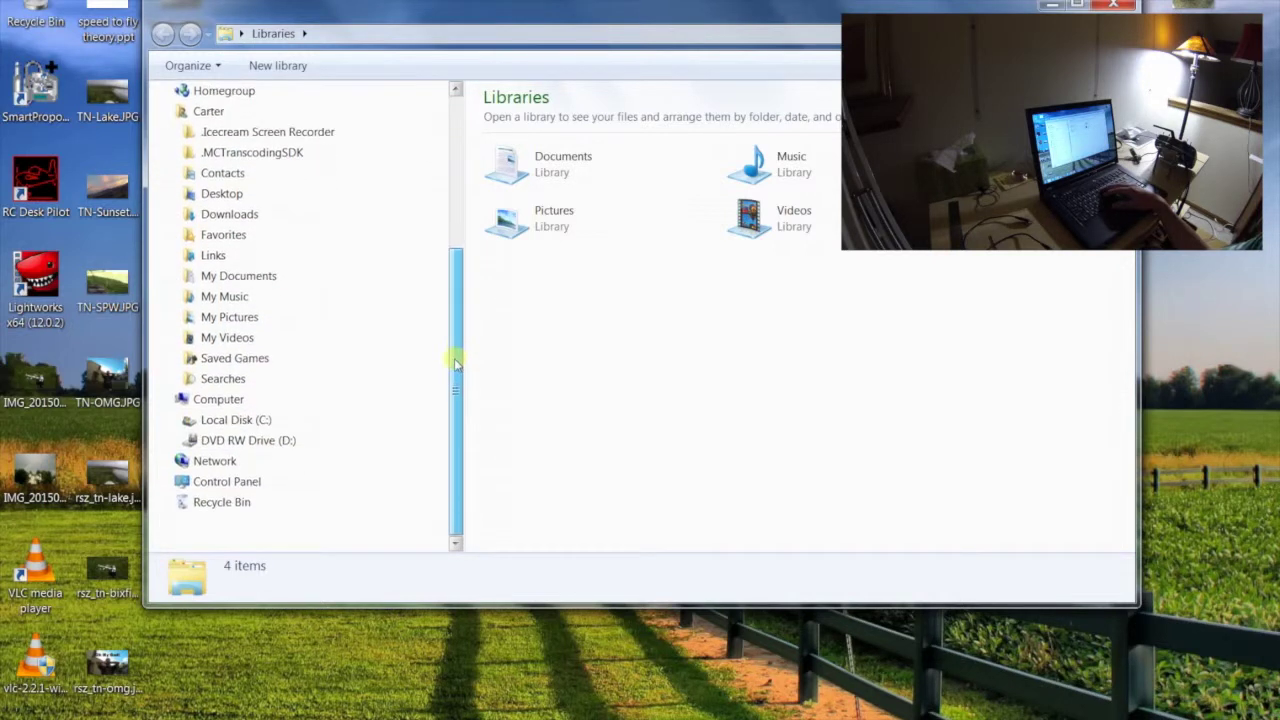
left_click(226, 421)
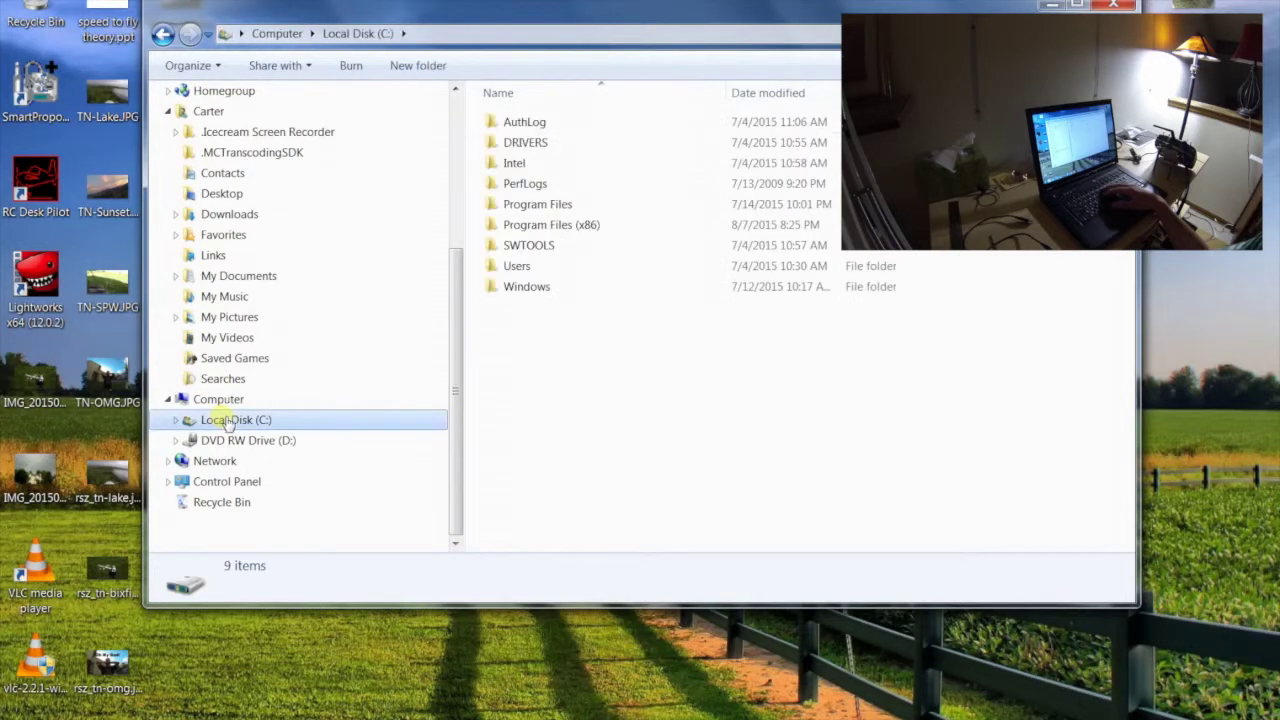
left_click(590, 226)
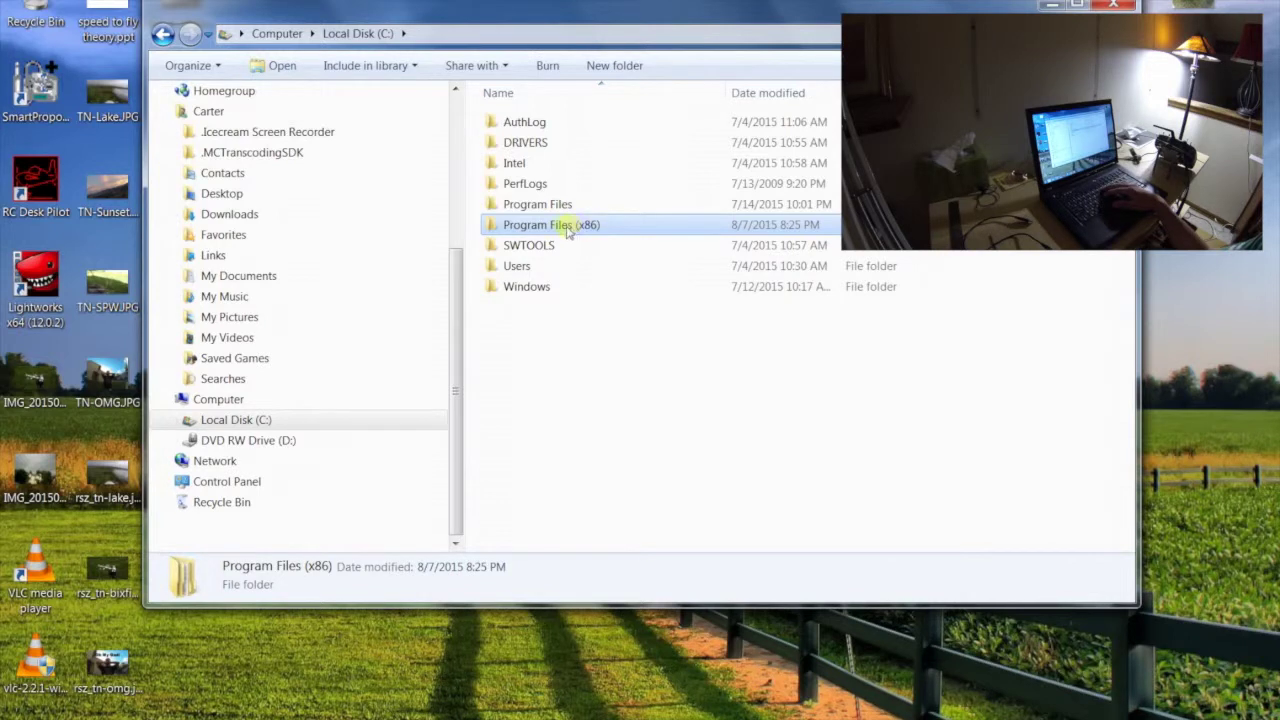
double_click(545, 224)
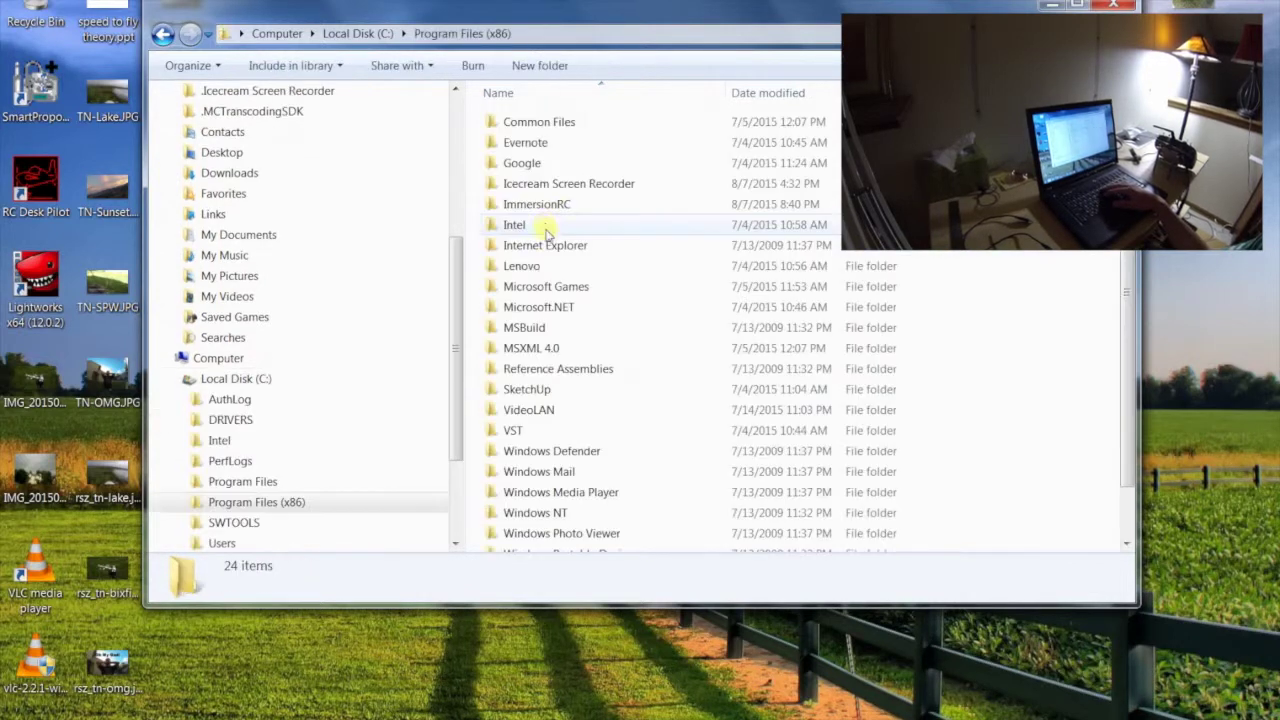
double_click(540, 204)
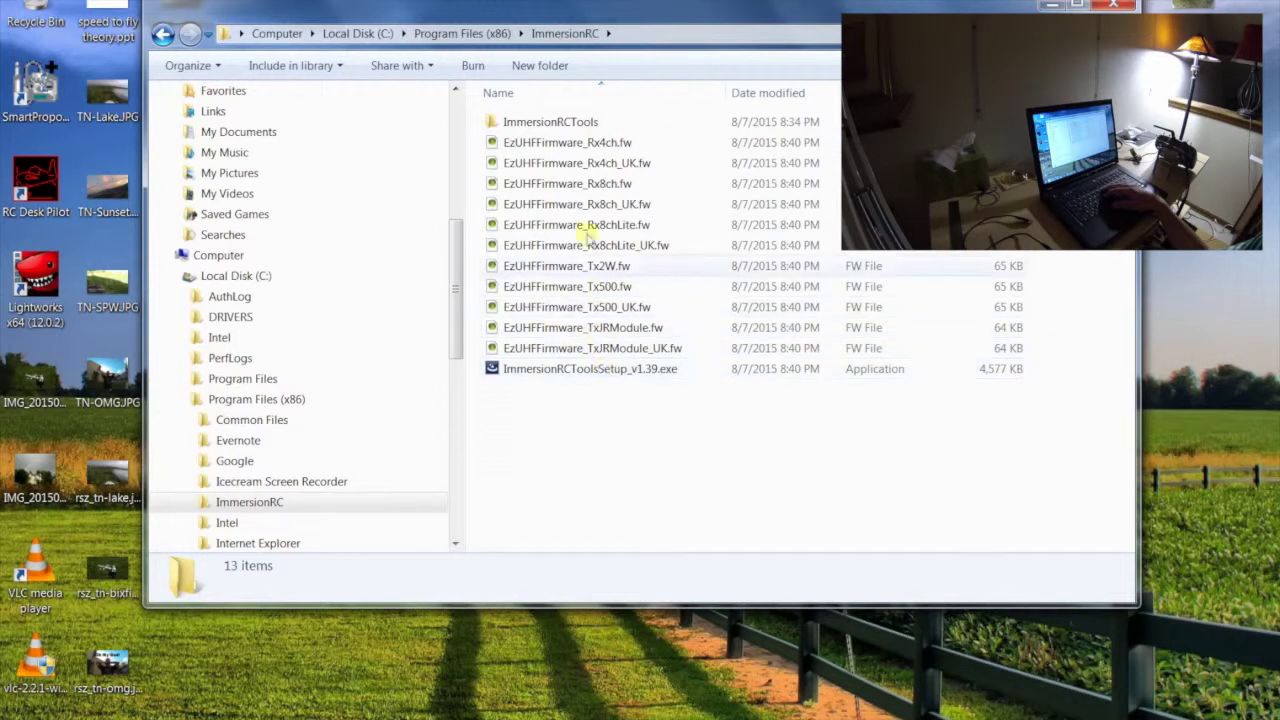
double_click(564, 124)
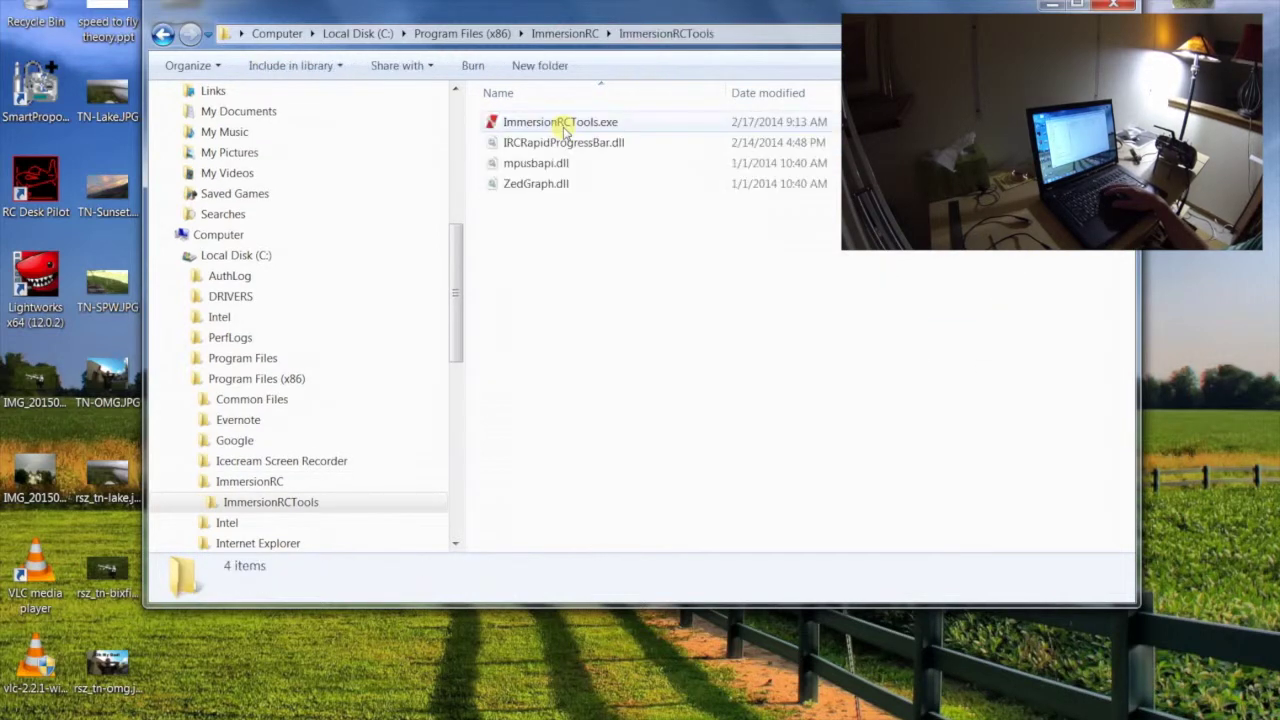
Return to the C: drive and retrace the path through Program Files (x86) to the ImmersionRC folder
left_click(159, 36)
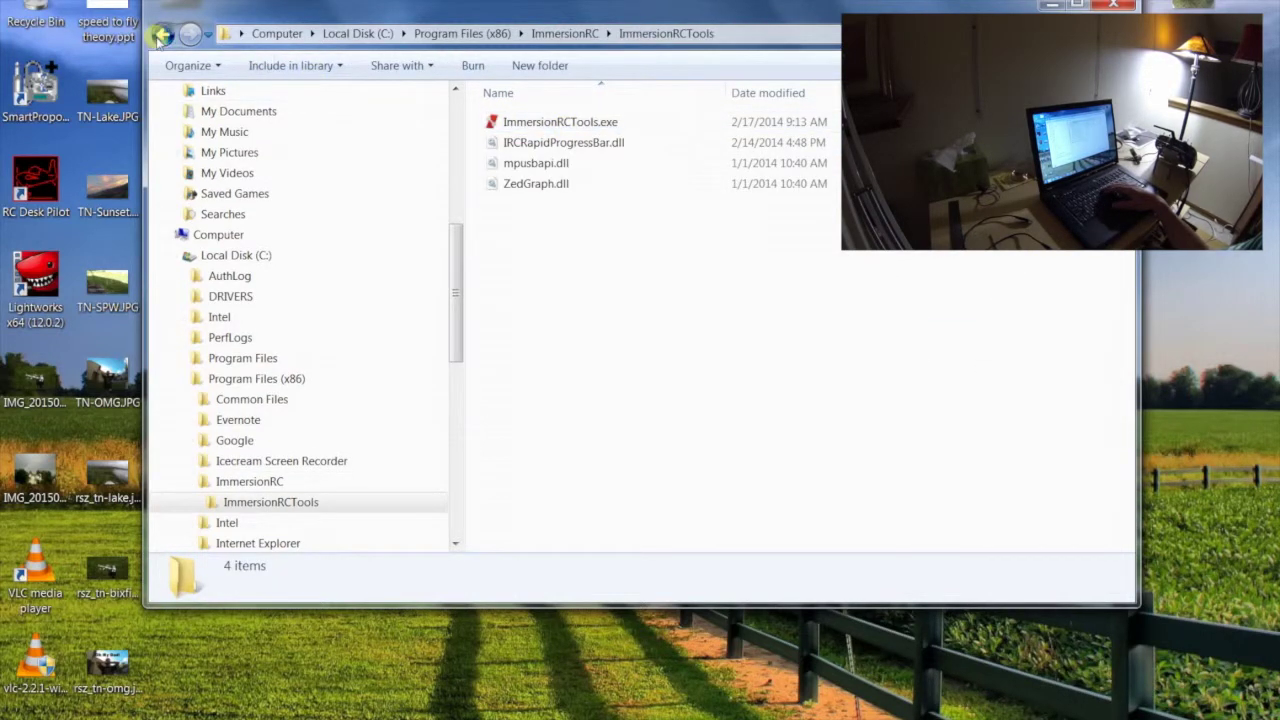
left_click(159, 36)
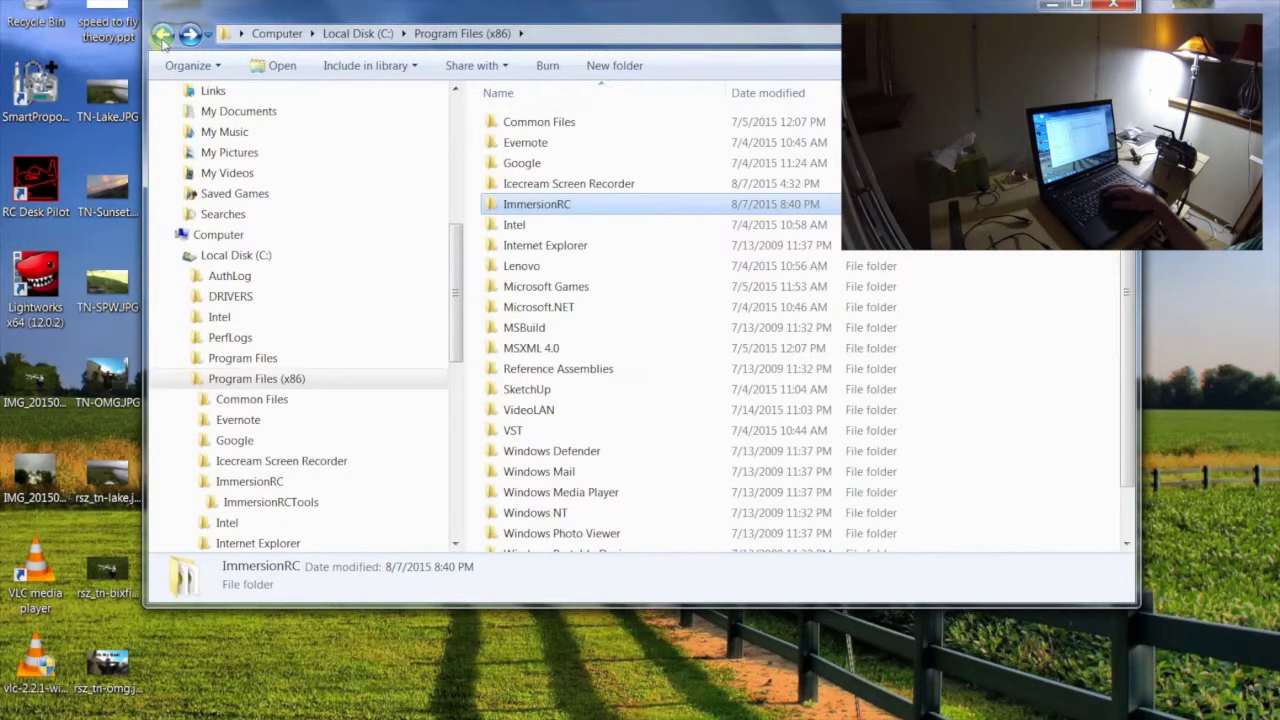
left_click(162, 37)
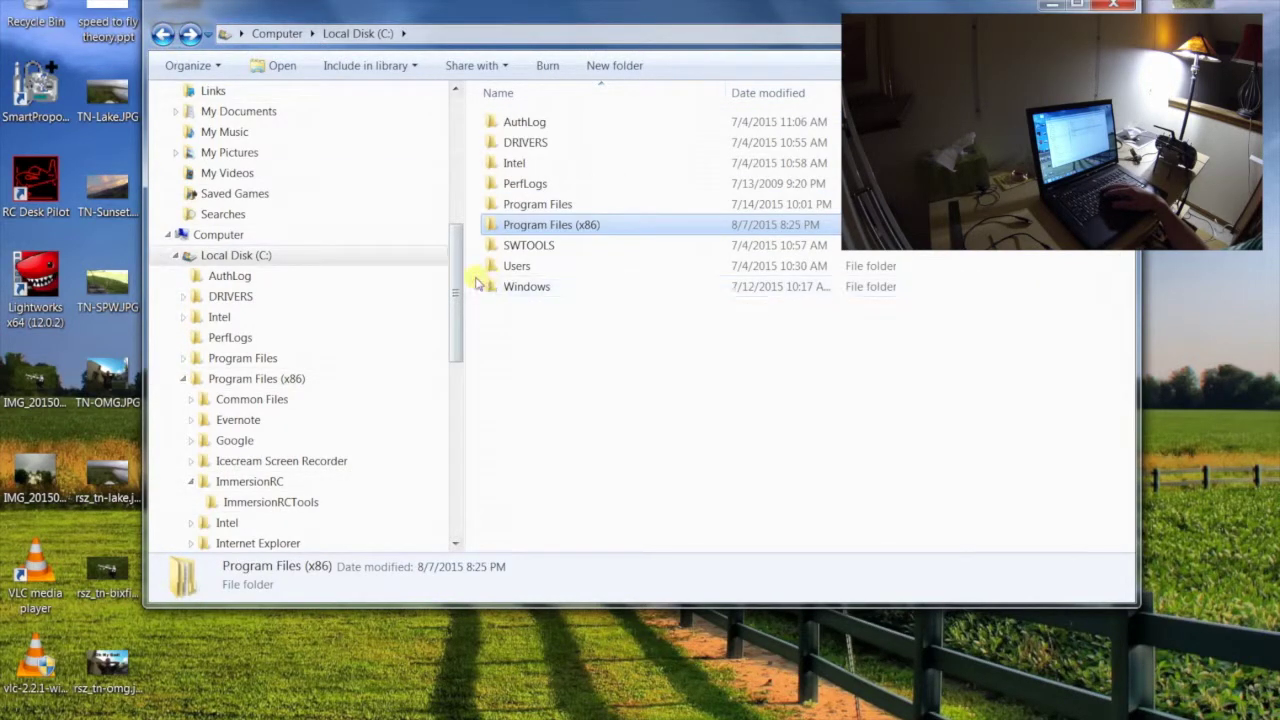
double_click(553, 228)
double_click(558, 207)
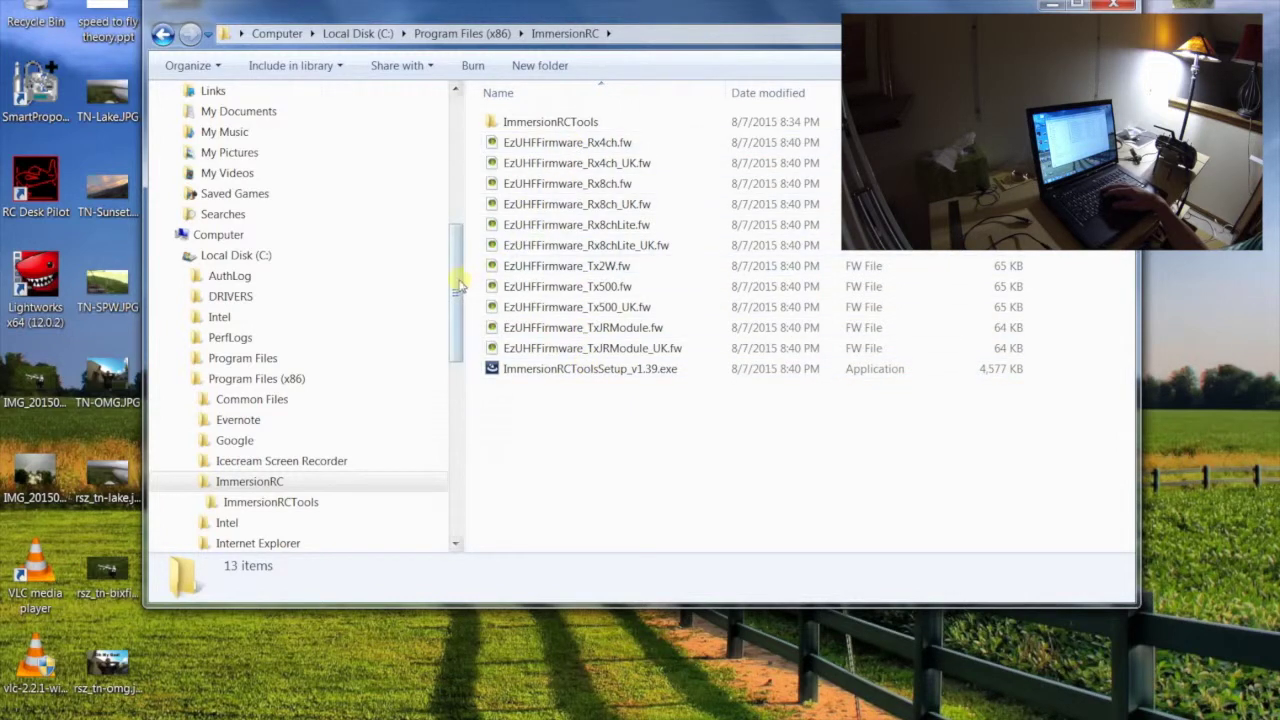
Extract all files of EzUHFFirmware_v1.50_with_IRCTools.zip in Downloads to the suggested EzUHFFirmware_v1.50_with_IRCTools folder
left_click_drag(458, 285, 457, 90)
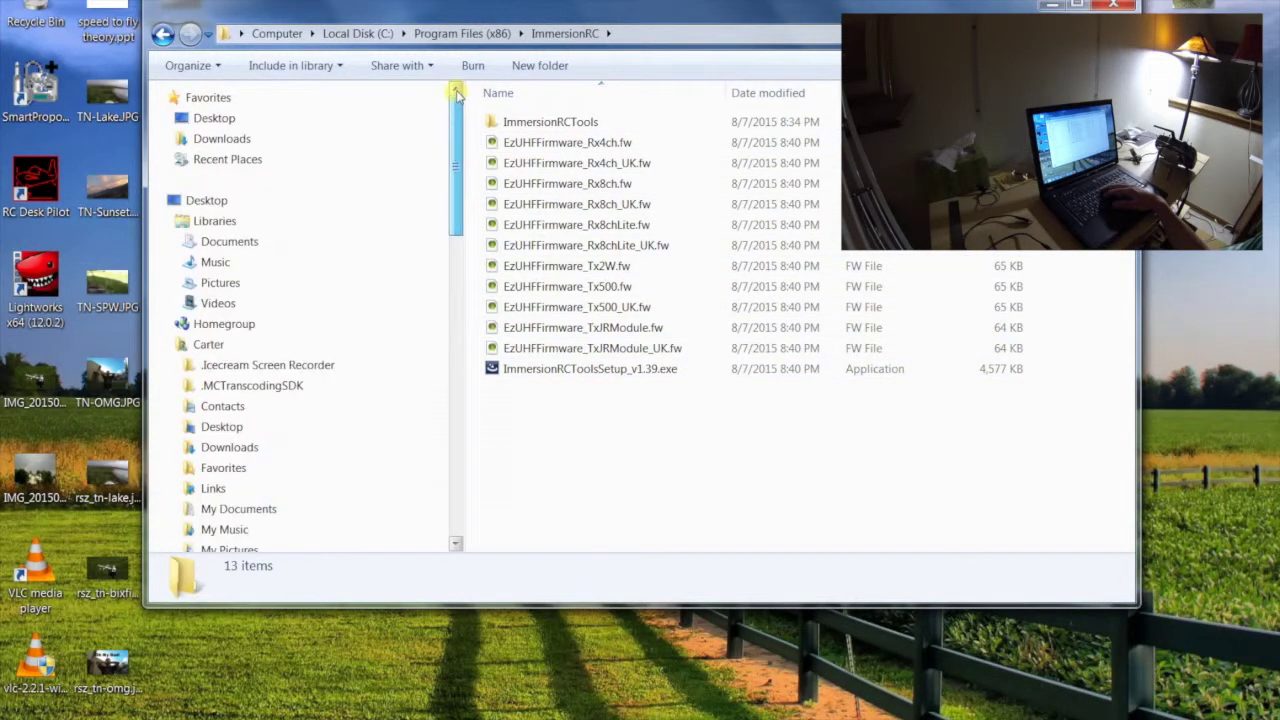
left_click(236, 140)
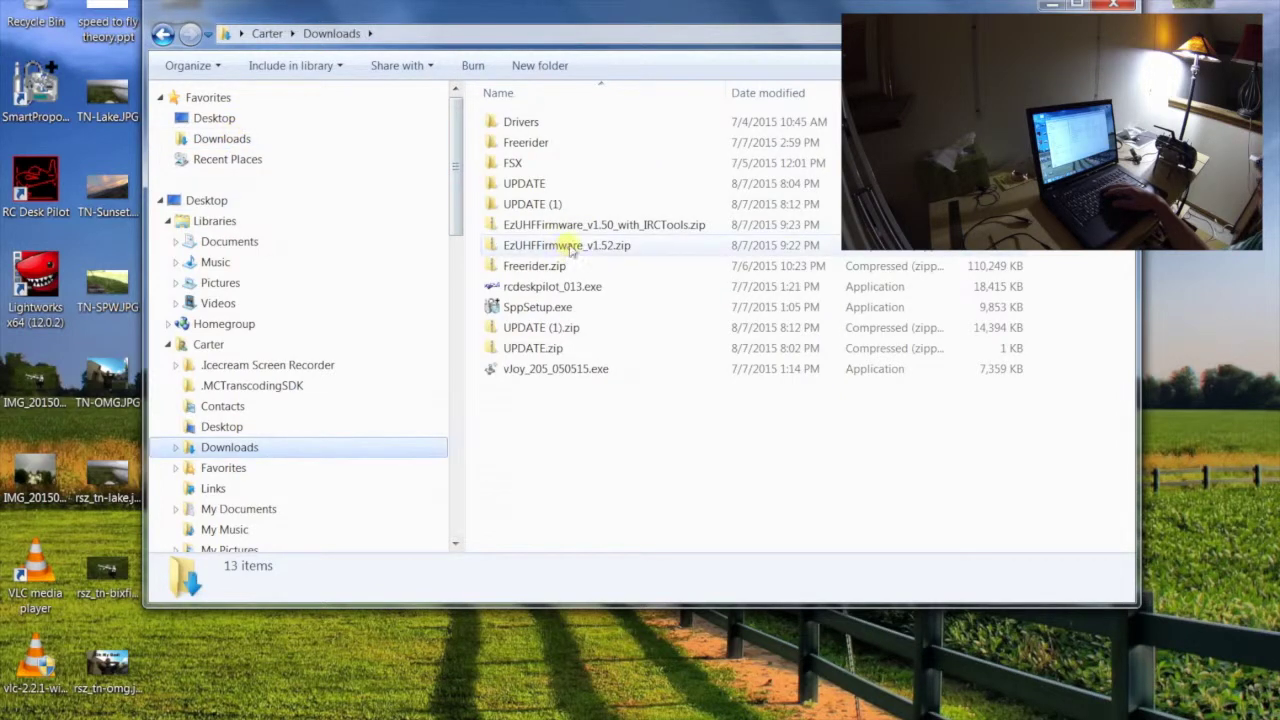
double_click(625, 226)
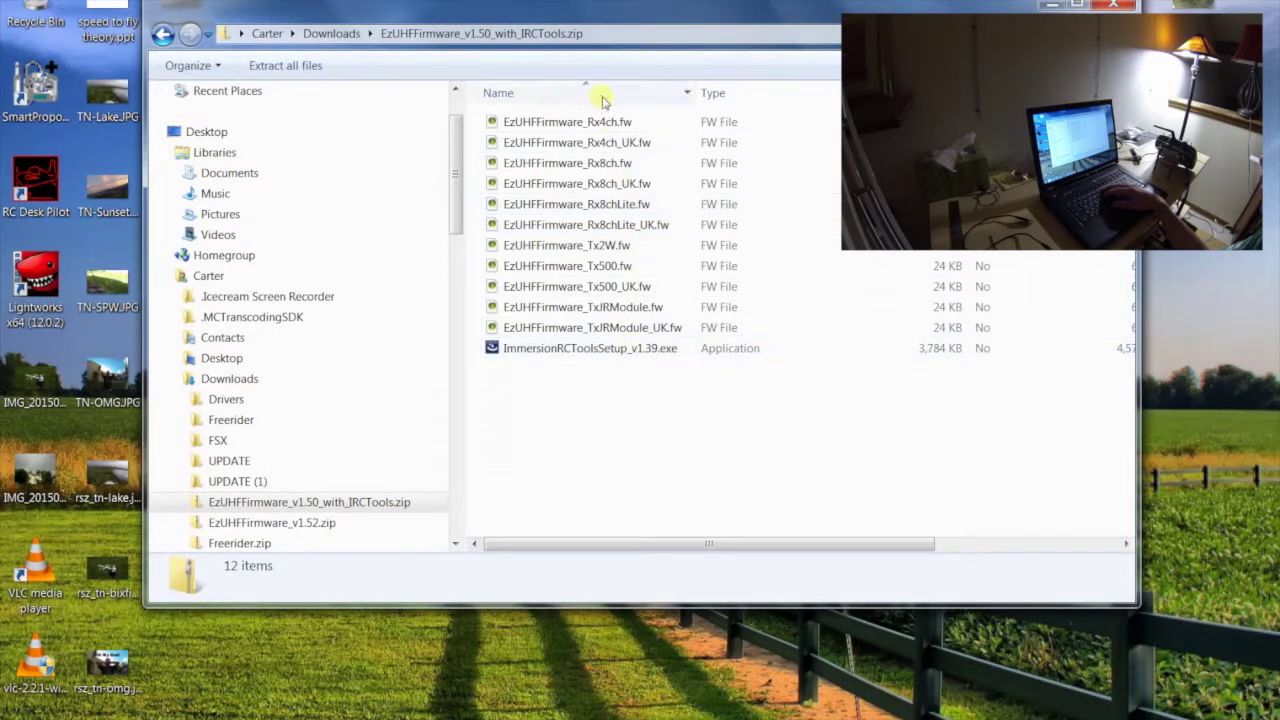
double_click(637, 349)
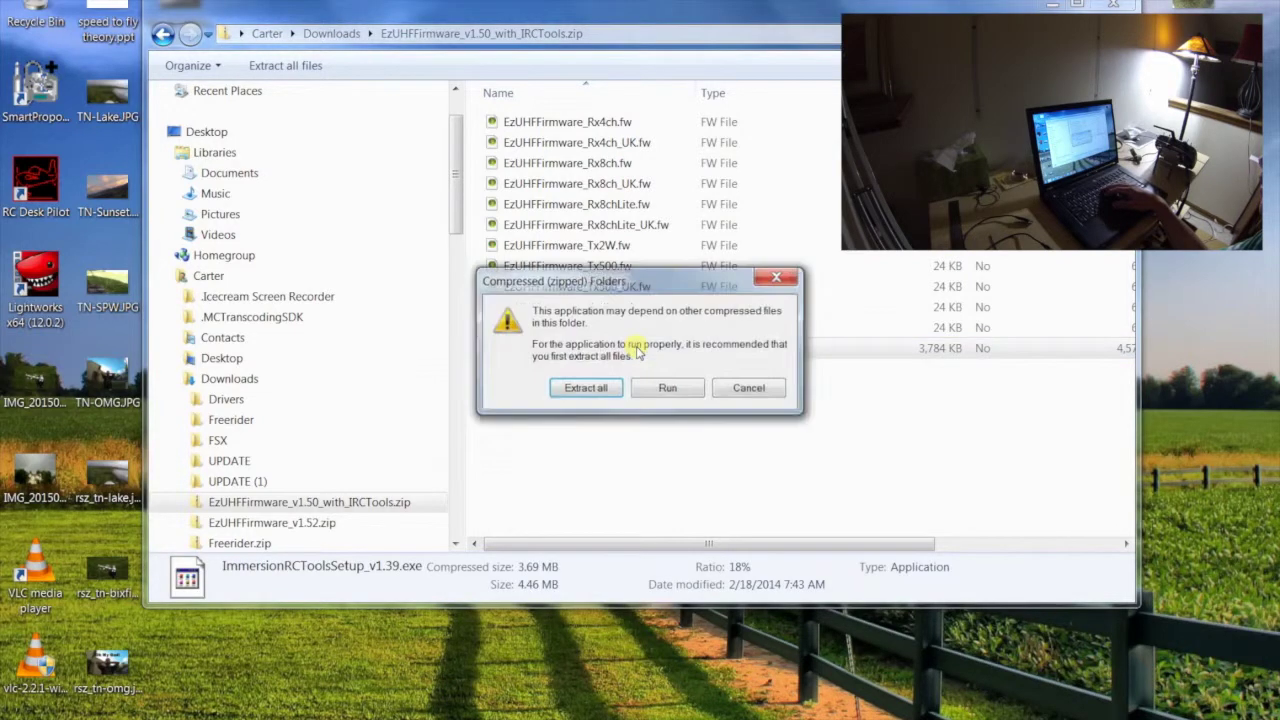
left_click(585, 388)
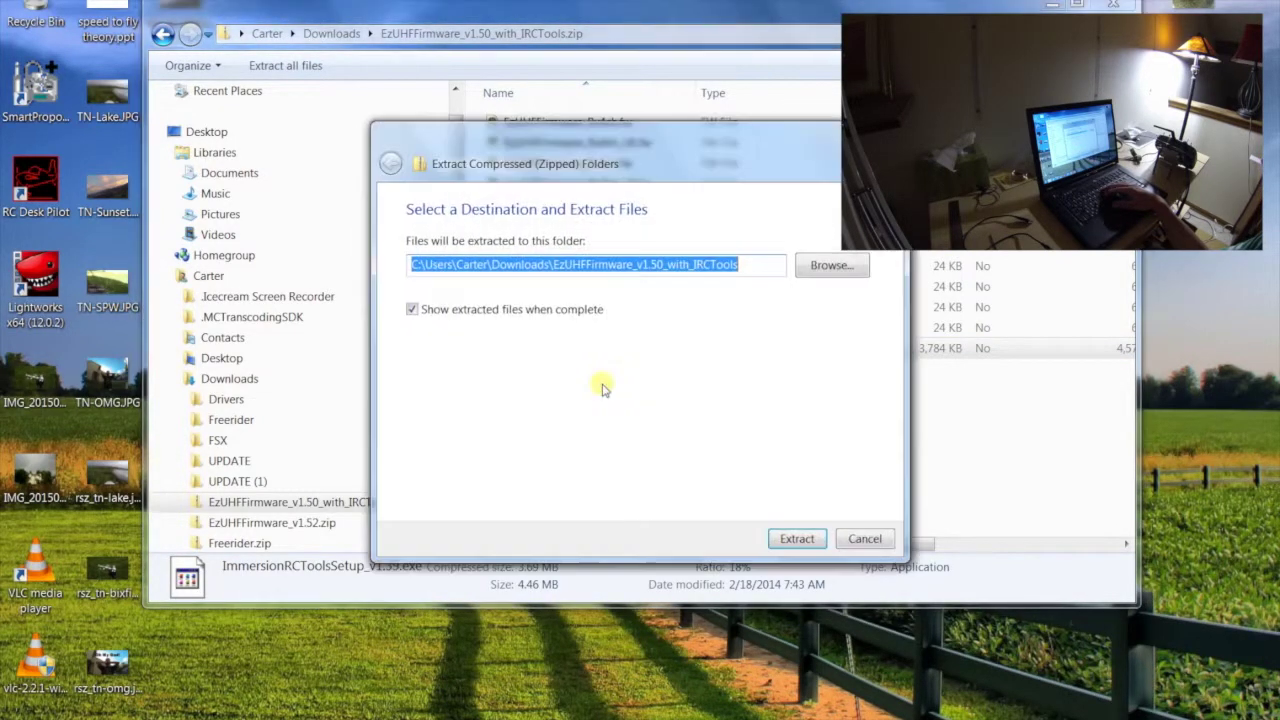
left_click(797, 539)
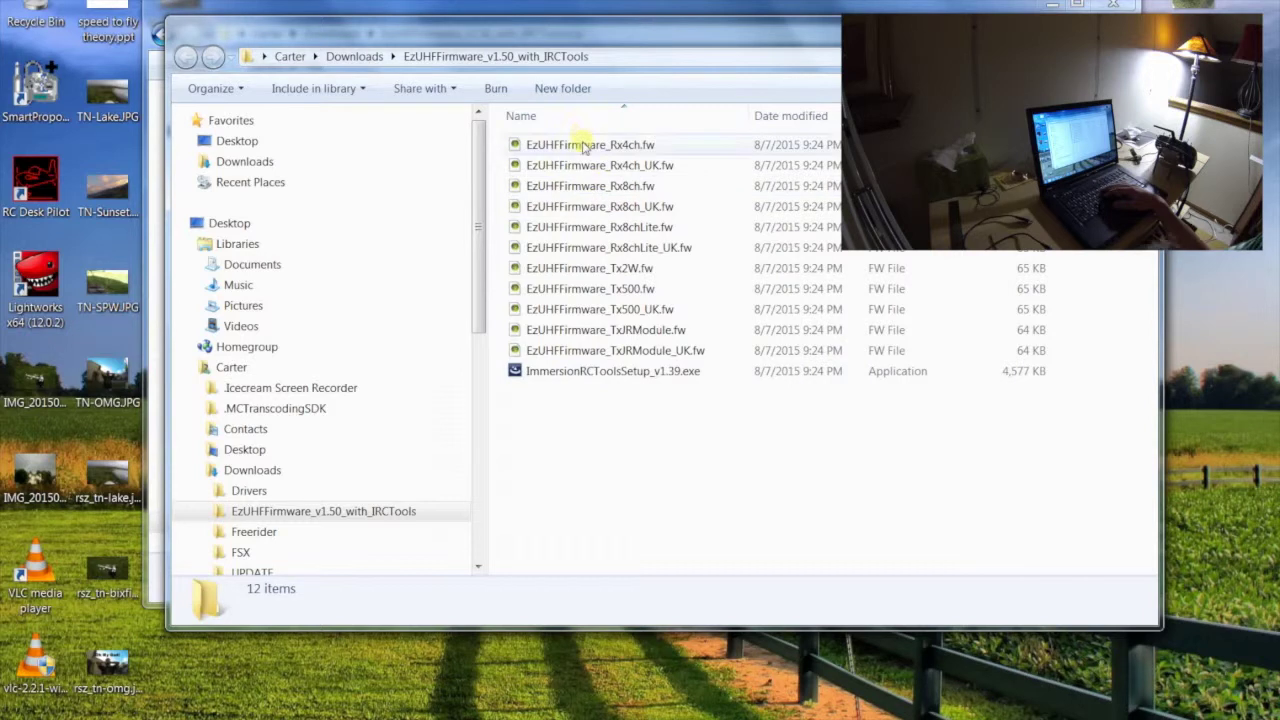
Expand the C: drive and Program Files (x86) in the folder tree beside the selected extracted firmware files
left_click_drag(580, 134, 640, 440)
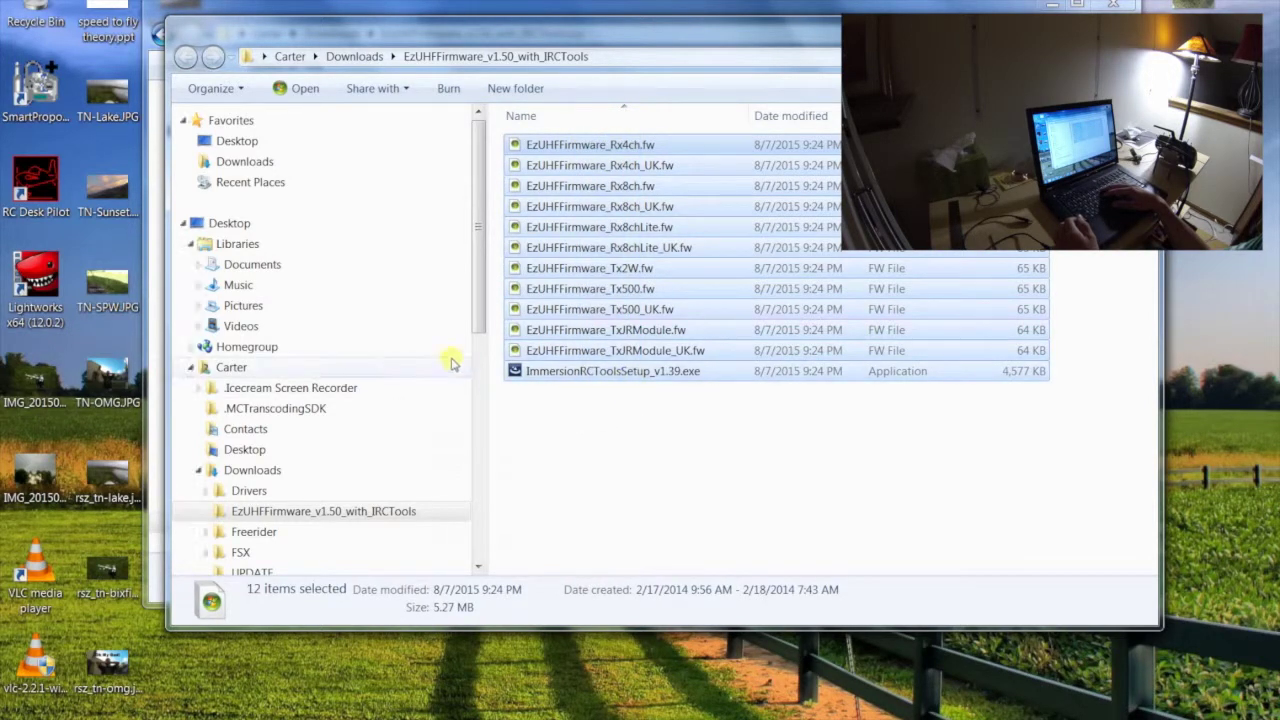
left_click_drag(474, 323, 476, 477)
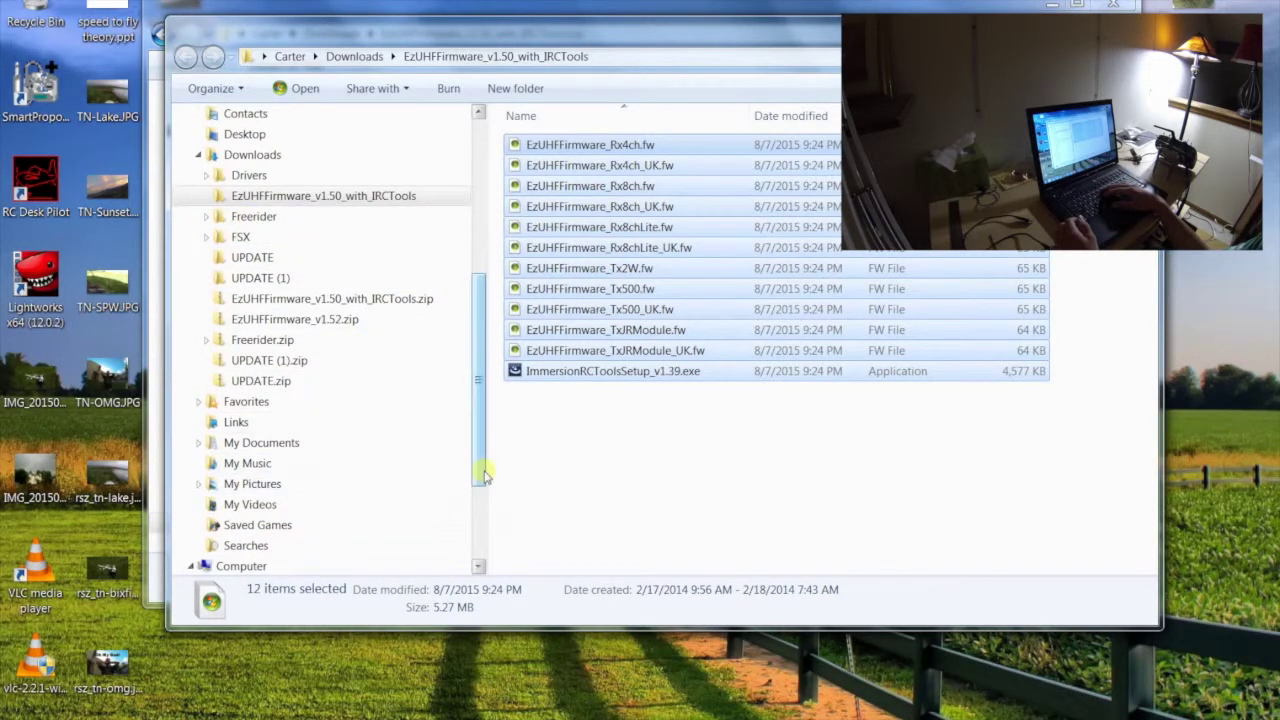
left_click_drag(486, 471, 480, 563)
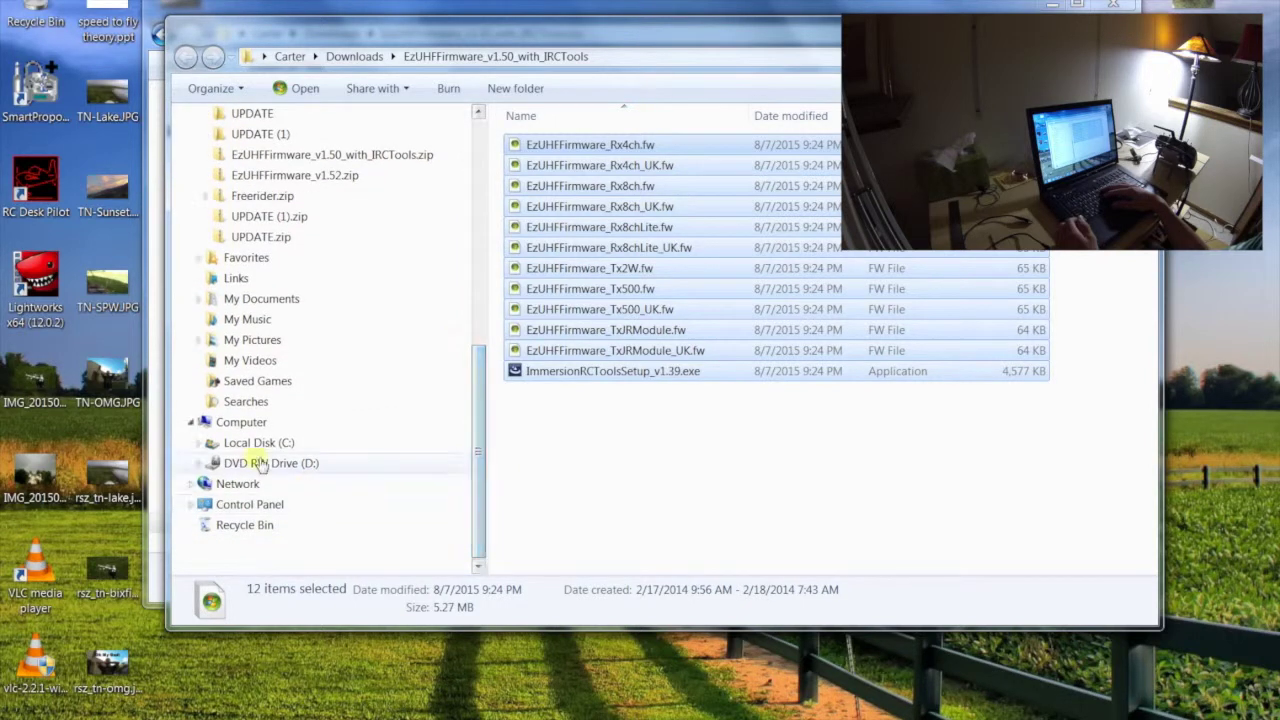
left_click(198, 443)
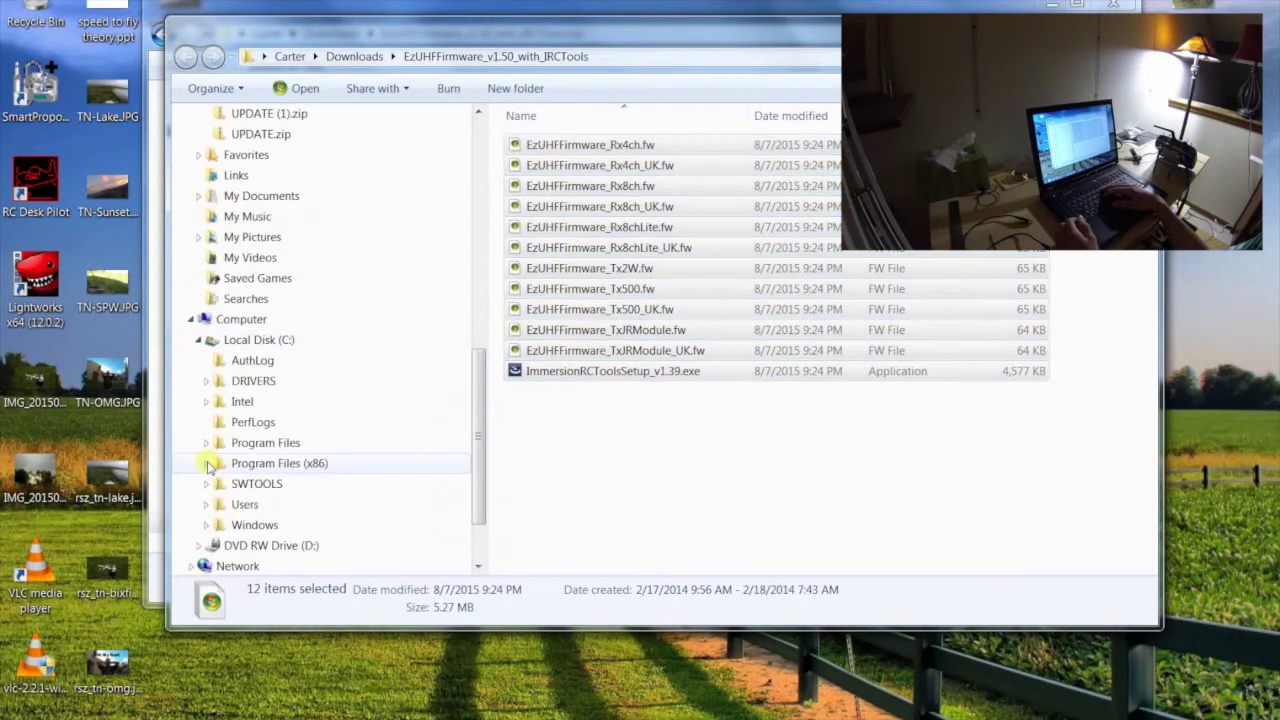
left_click(207, 463)
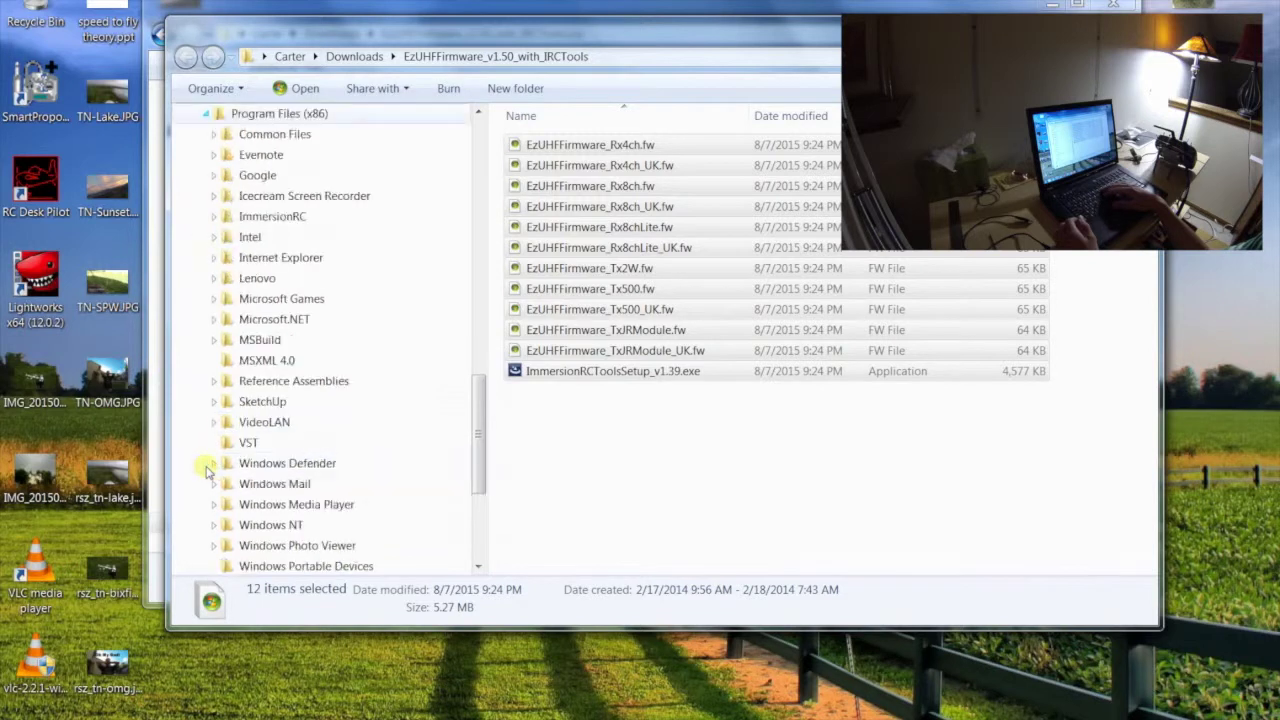
Try to move all the extracted firmware files and the ImmersionRC Tools installer into the ImmersionRC folder, cancelling the transfer
left_click(531, 150)
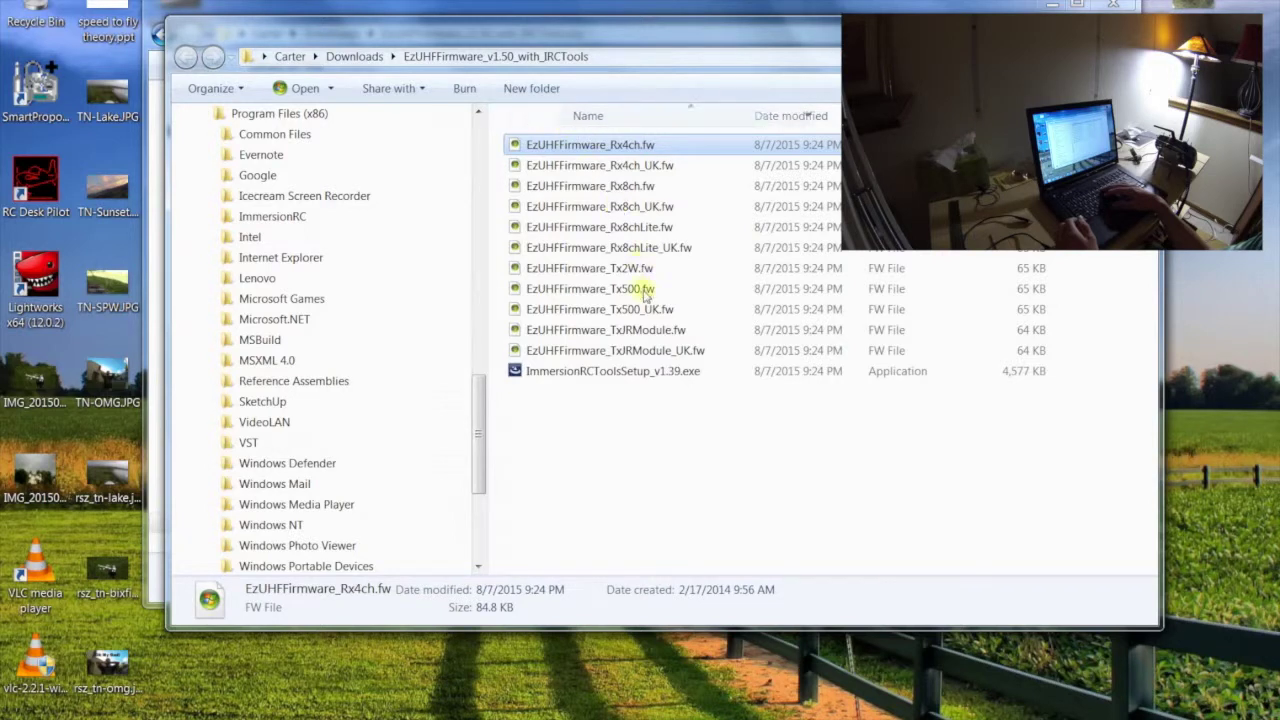
left_click(613, 392)
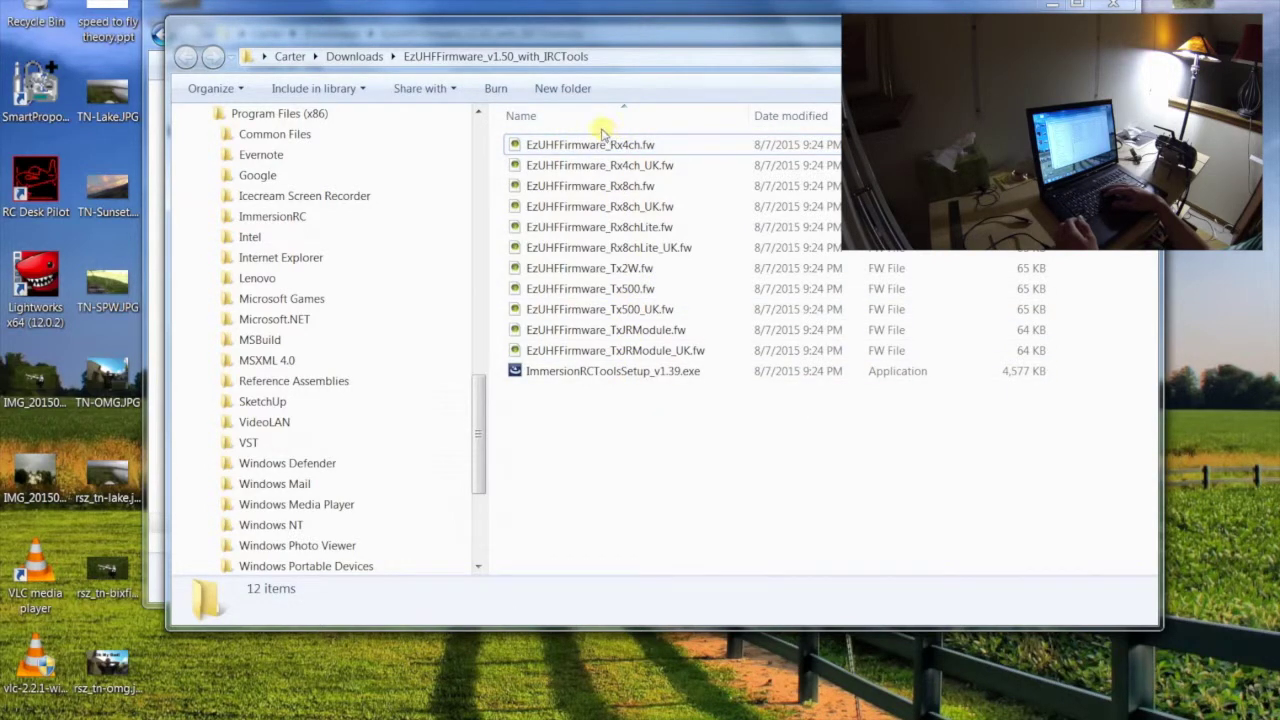
left_click(603, 372)
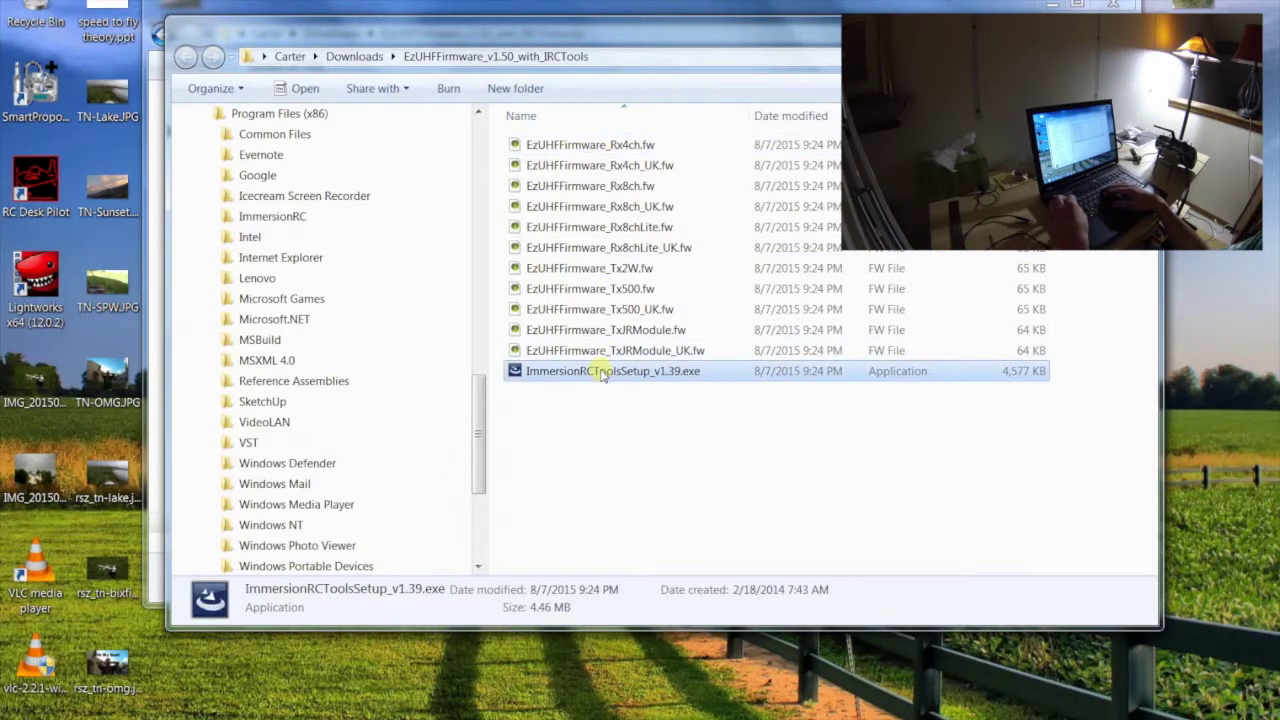
left_click(580, 148, "shift")
left_click_drag(571, 143, 315, 224)
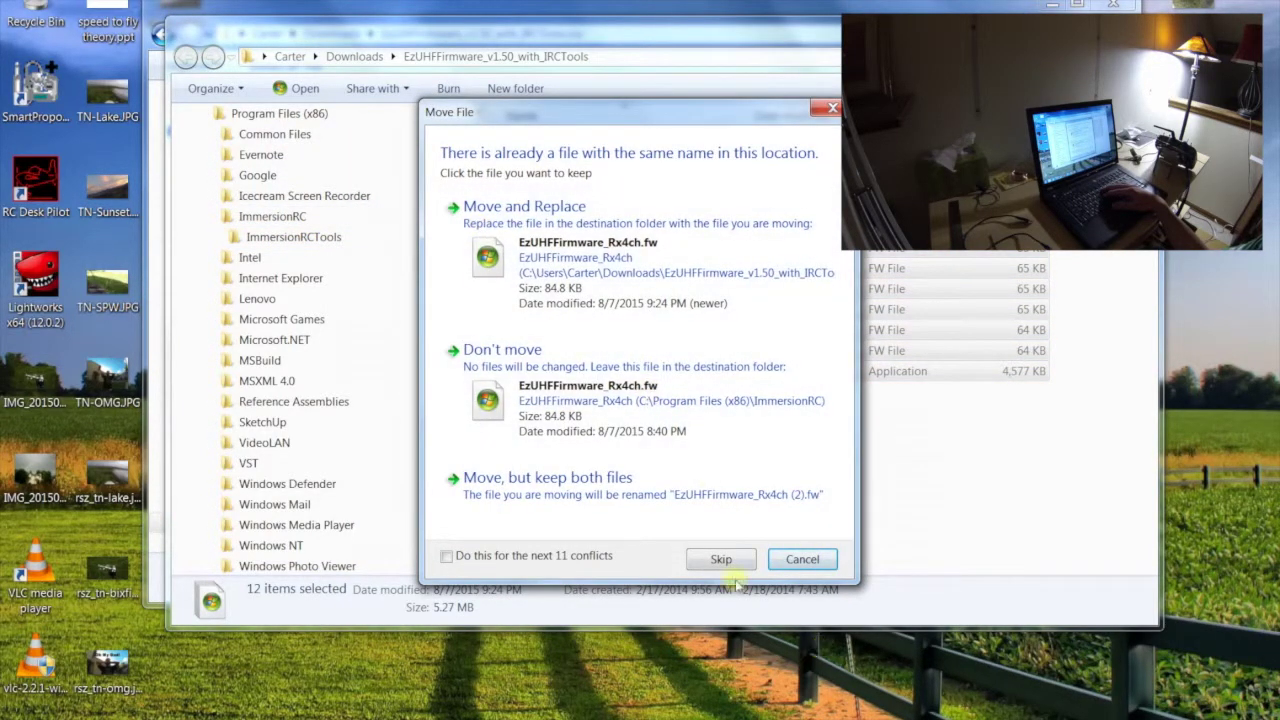
left_click(831, 110)
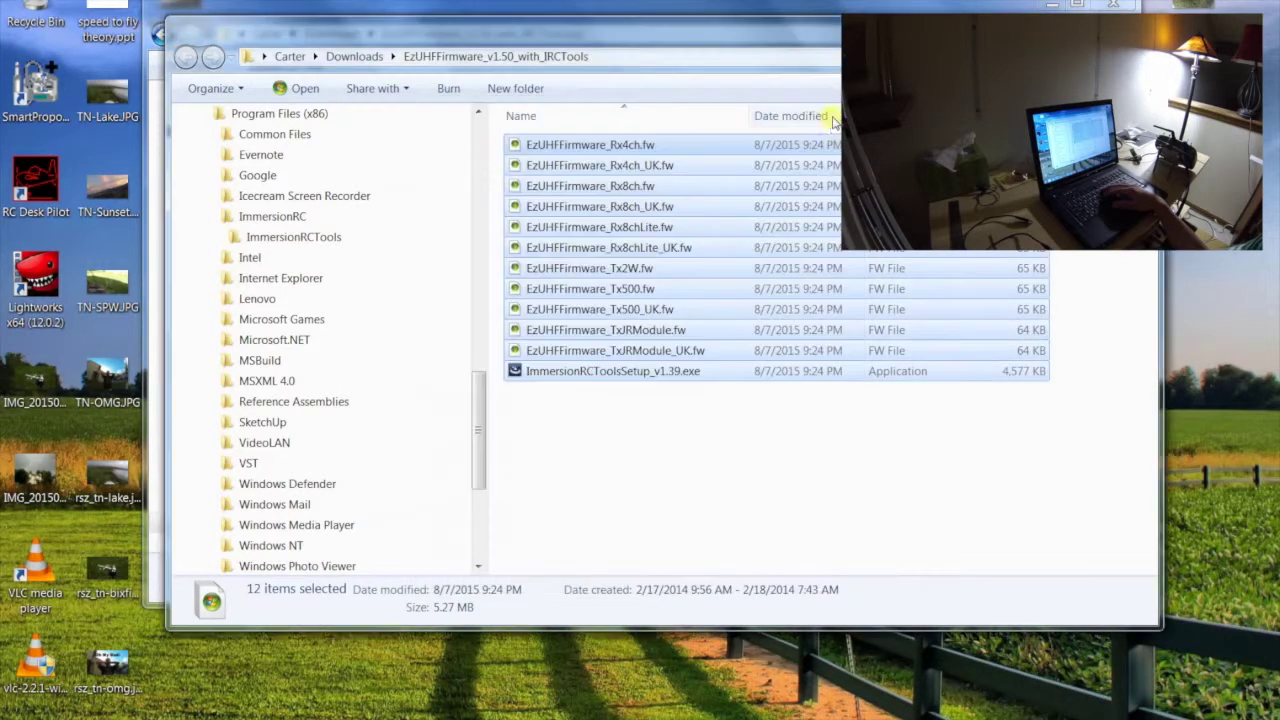
Launch ImmersionRCTools.exe from the ImmersionRCTools folder inside ImmersionRC
left_click(274, 238)
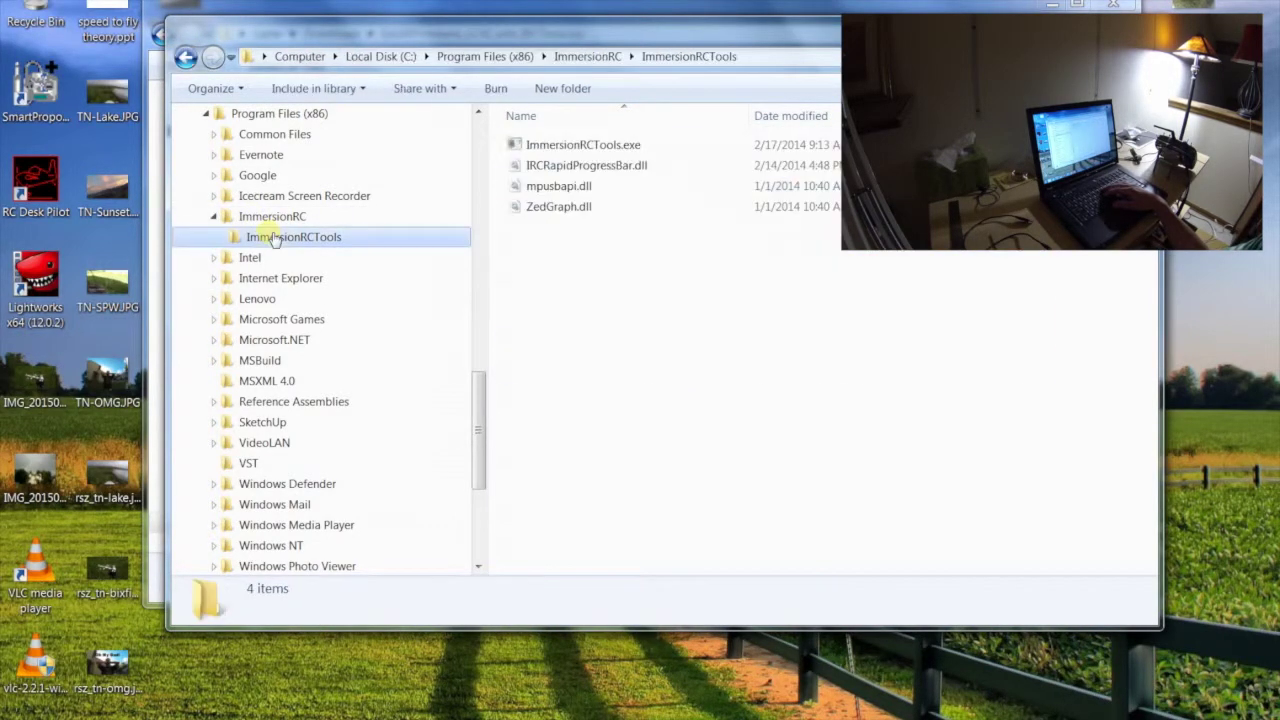
left_click(561, 152)
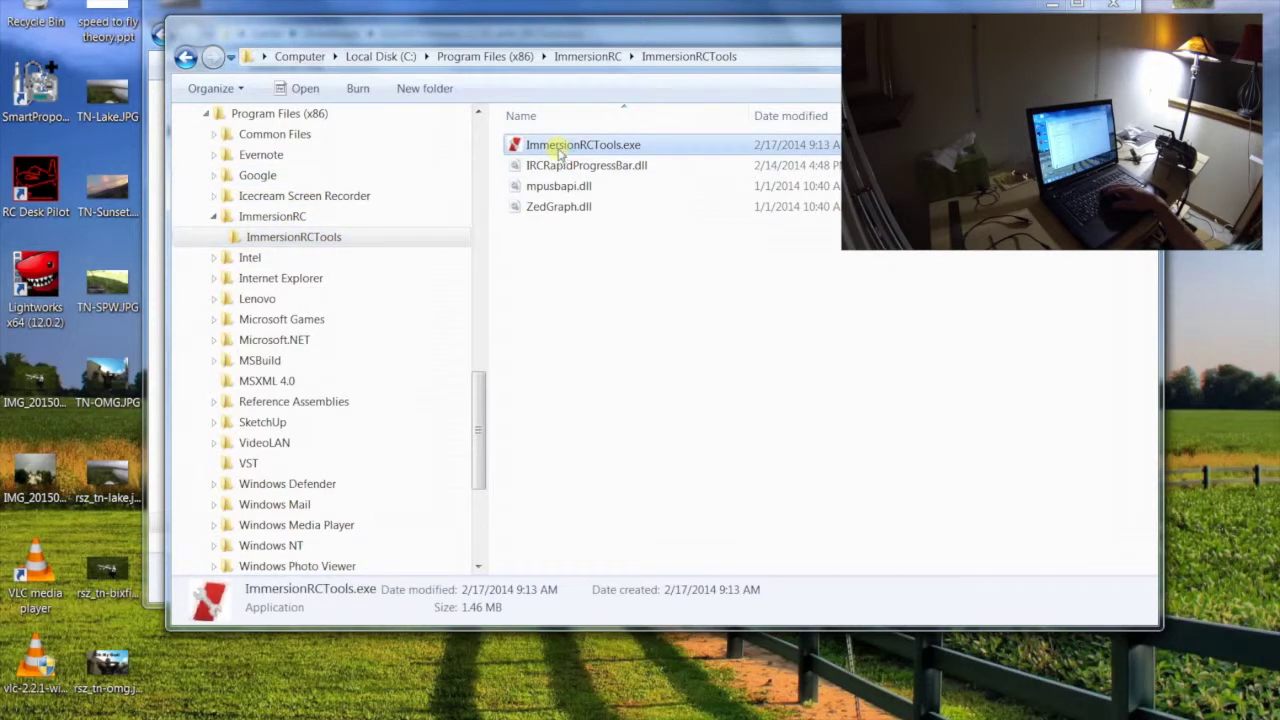
double_click(558, 150)
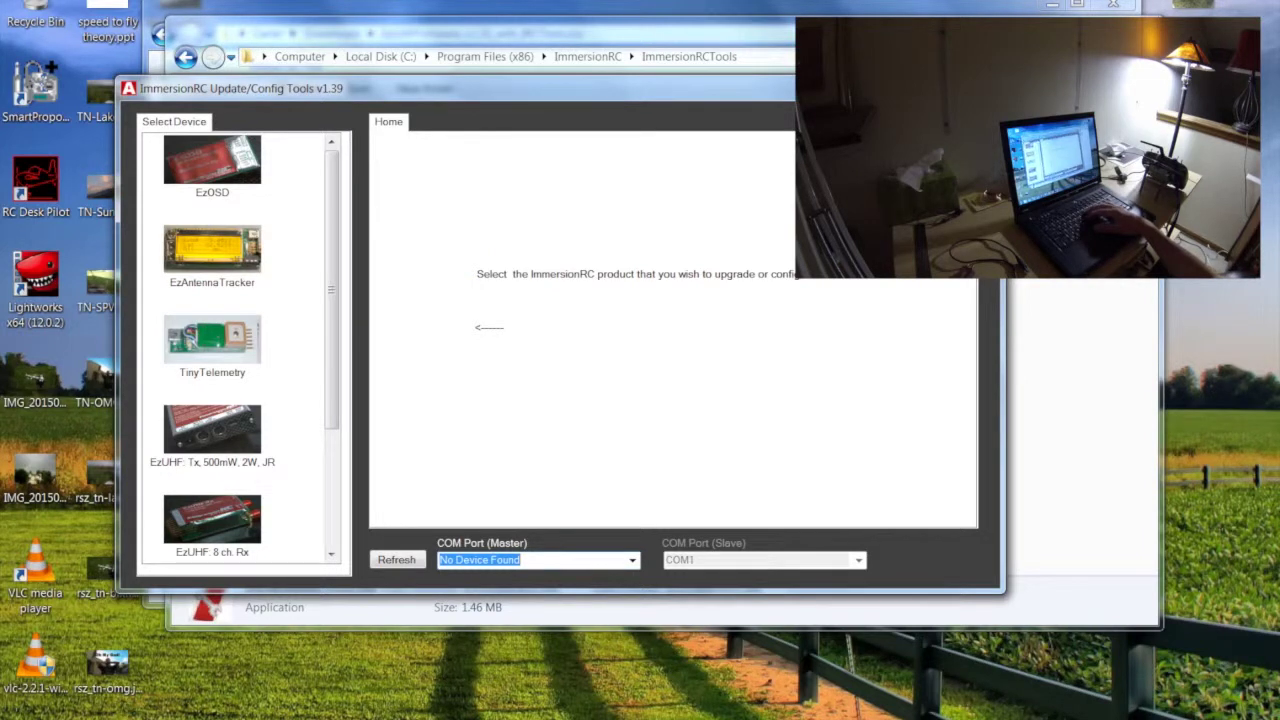
Leave the ImmersionRC tool and display Device Manager within Computer Management for this computer
key("alt+F4")
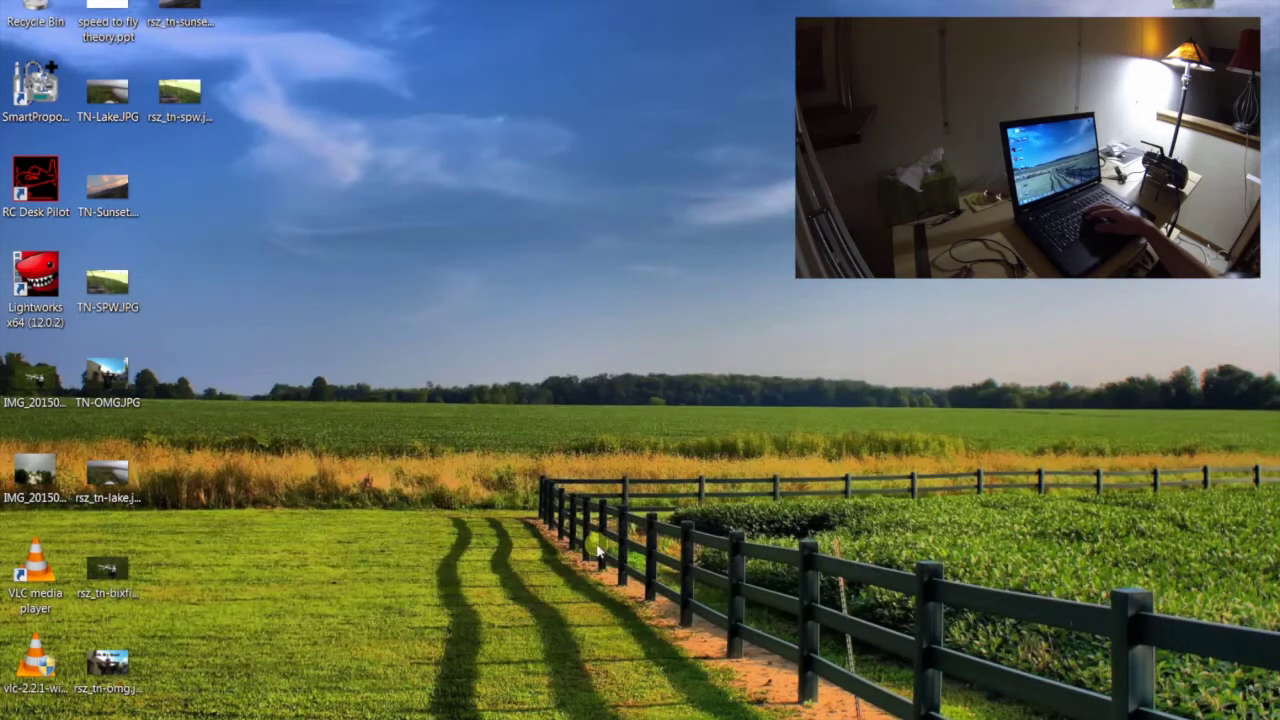
key("super+d")
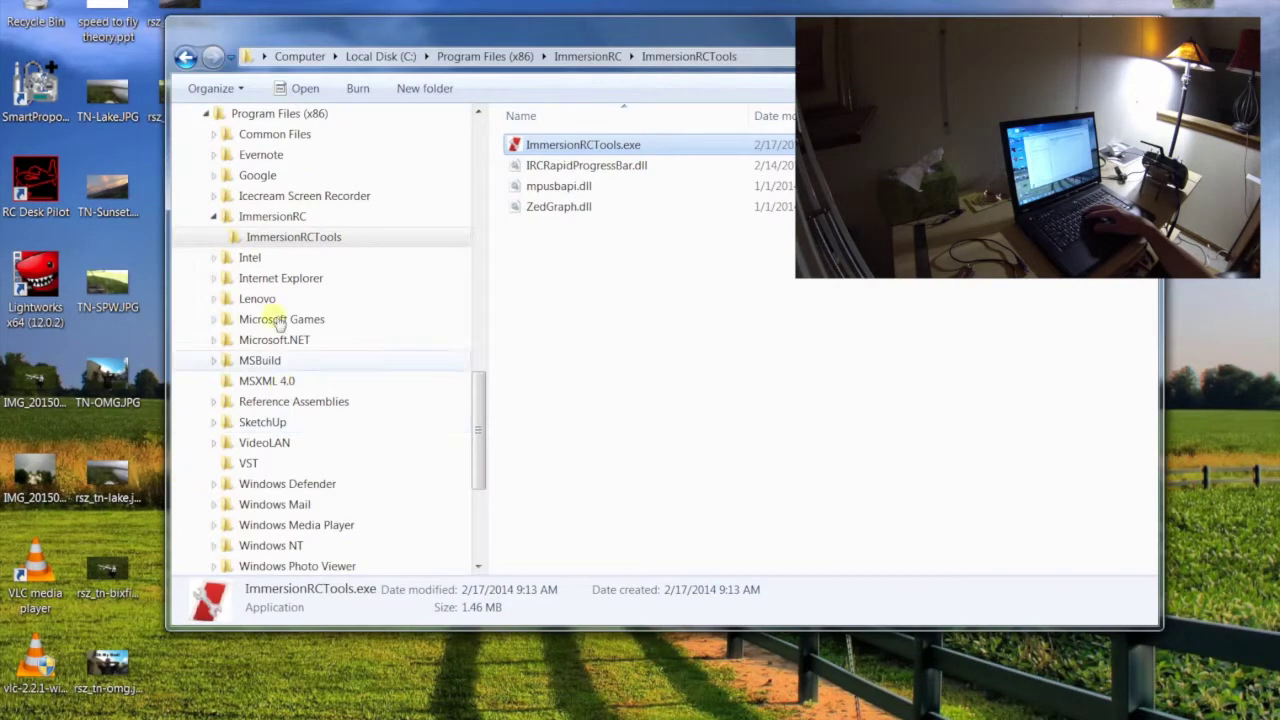
left_click_drag(477, 388, 478, 345)
scroll(289, 381, "up", 2)
right_click(287, 384)
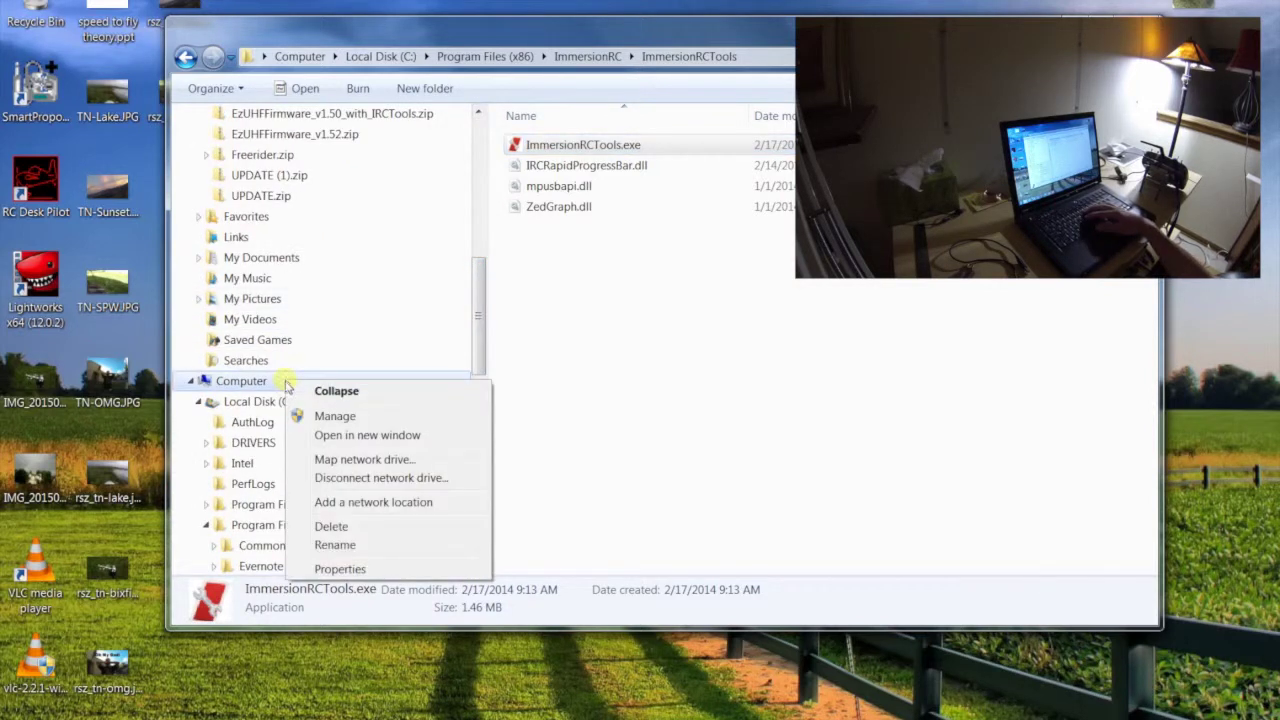
left_click(336, 416)
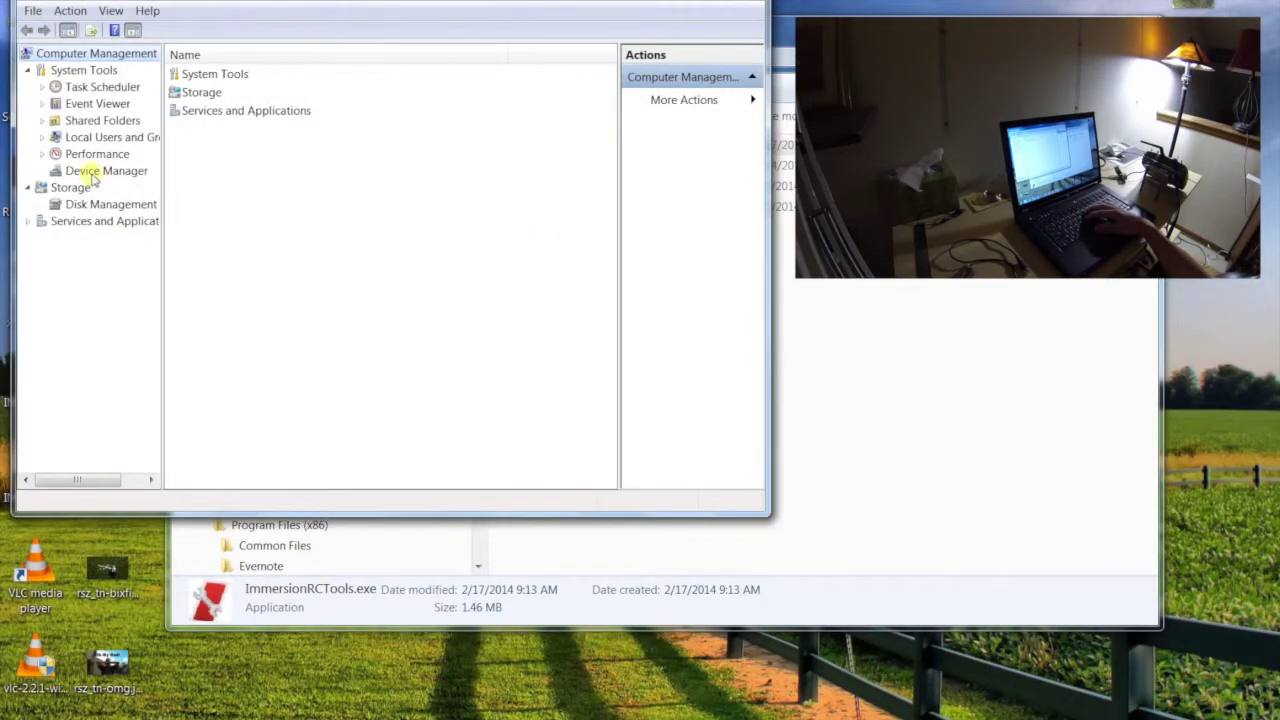
left_click(98, 174)
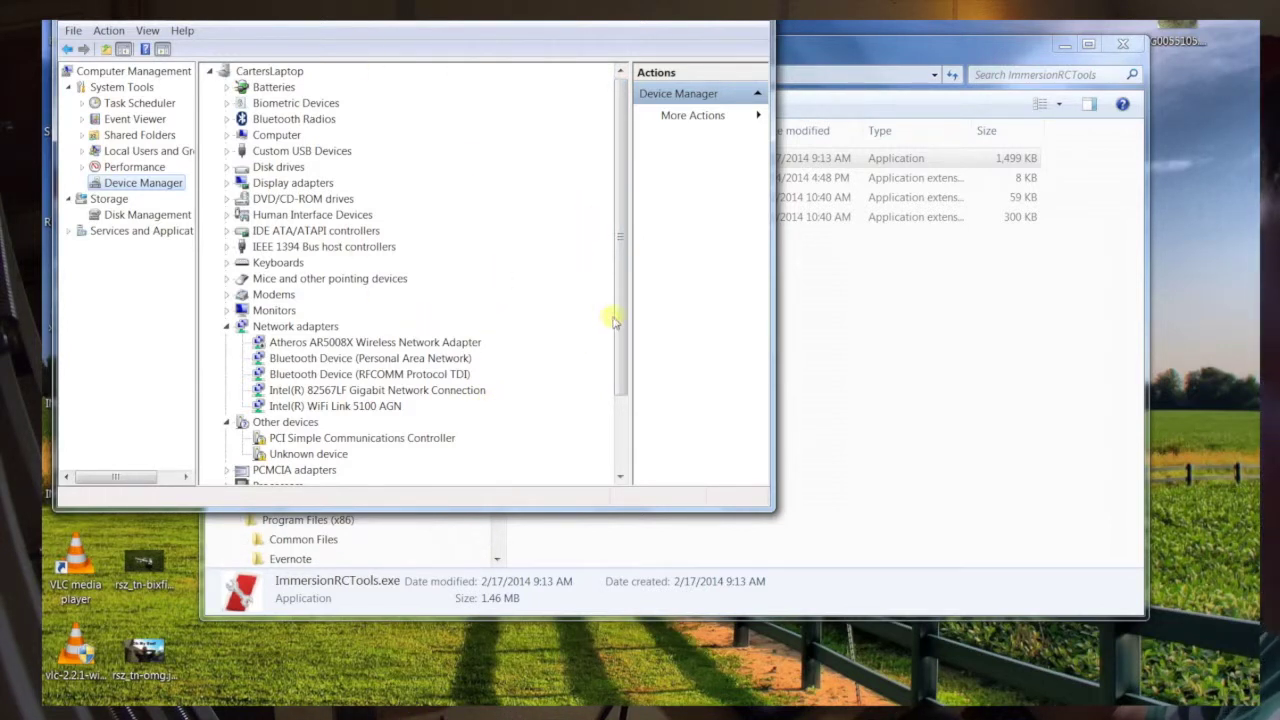
Update the driver of the ImmersionRC Custom USB Device, searching in C:\Program Files (x86)\ImmersionRC\ImmersionRCTools, and close the wizard
mouse_move(618, 322)
left_mouse_down()
mouse_move(625, 368)
mouse_move(636, 322)
left_mouse_up()
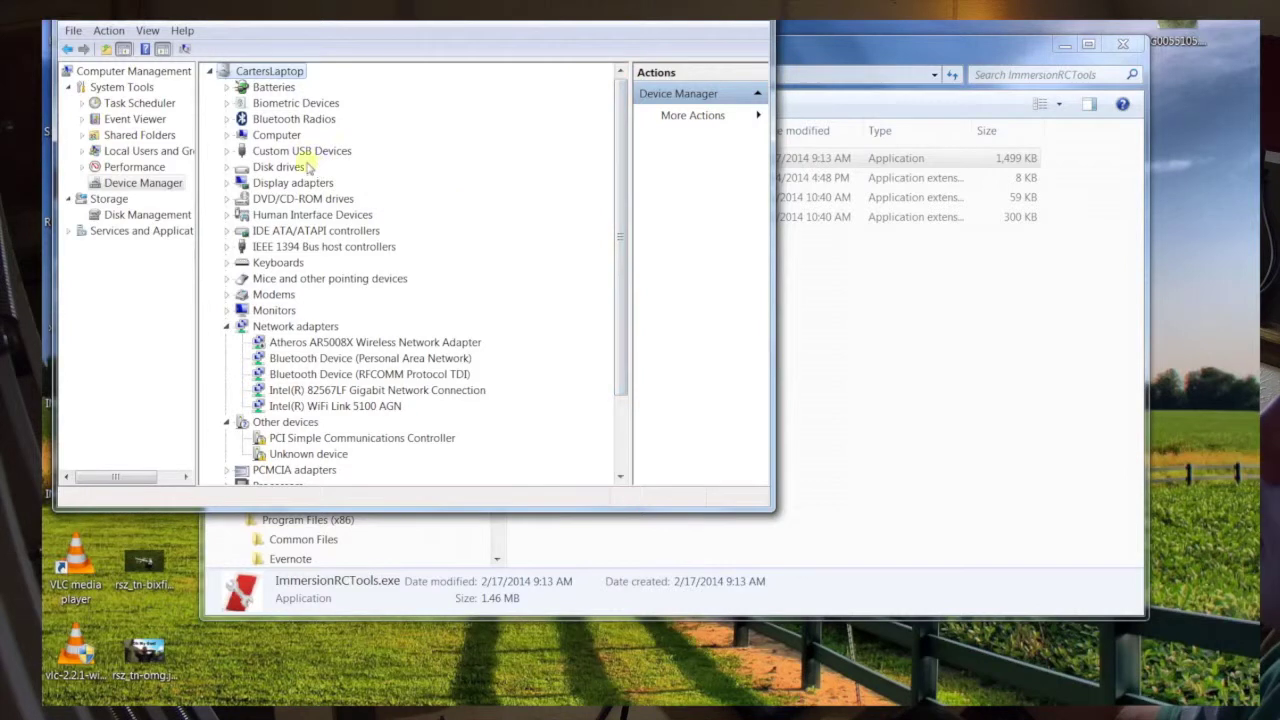
left_click(229, 152)
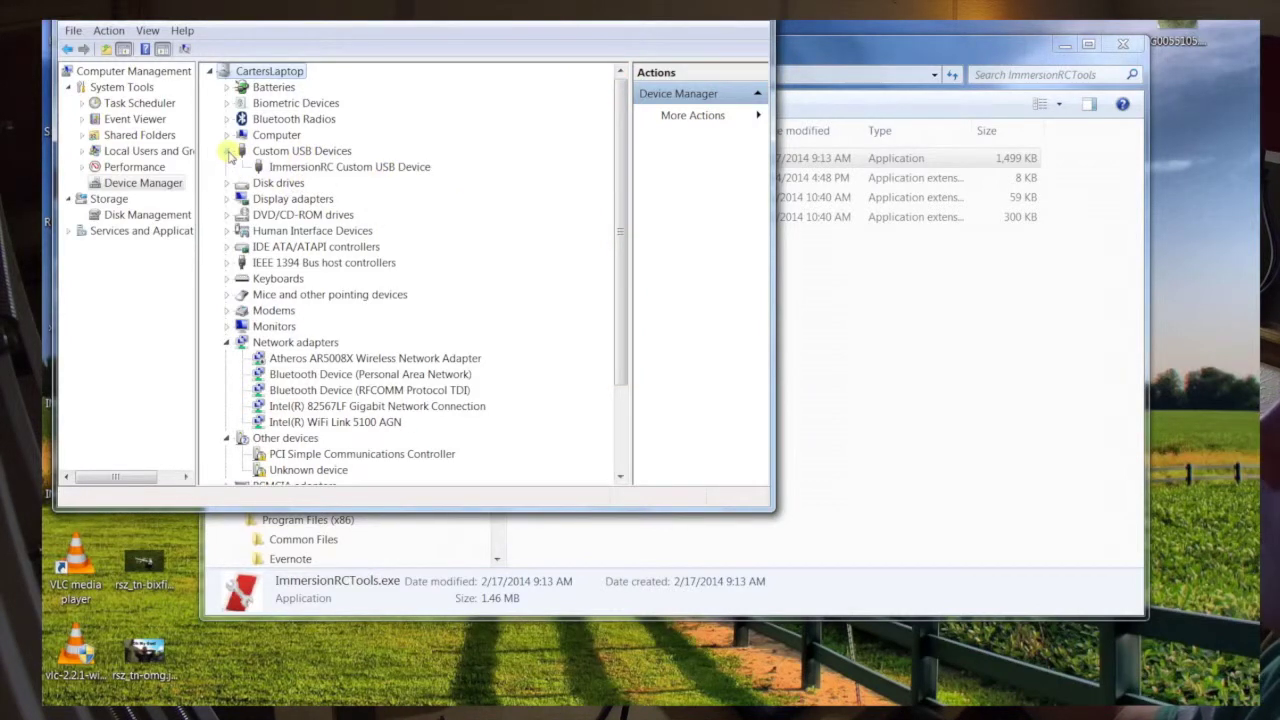
right_click(314, 170)
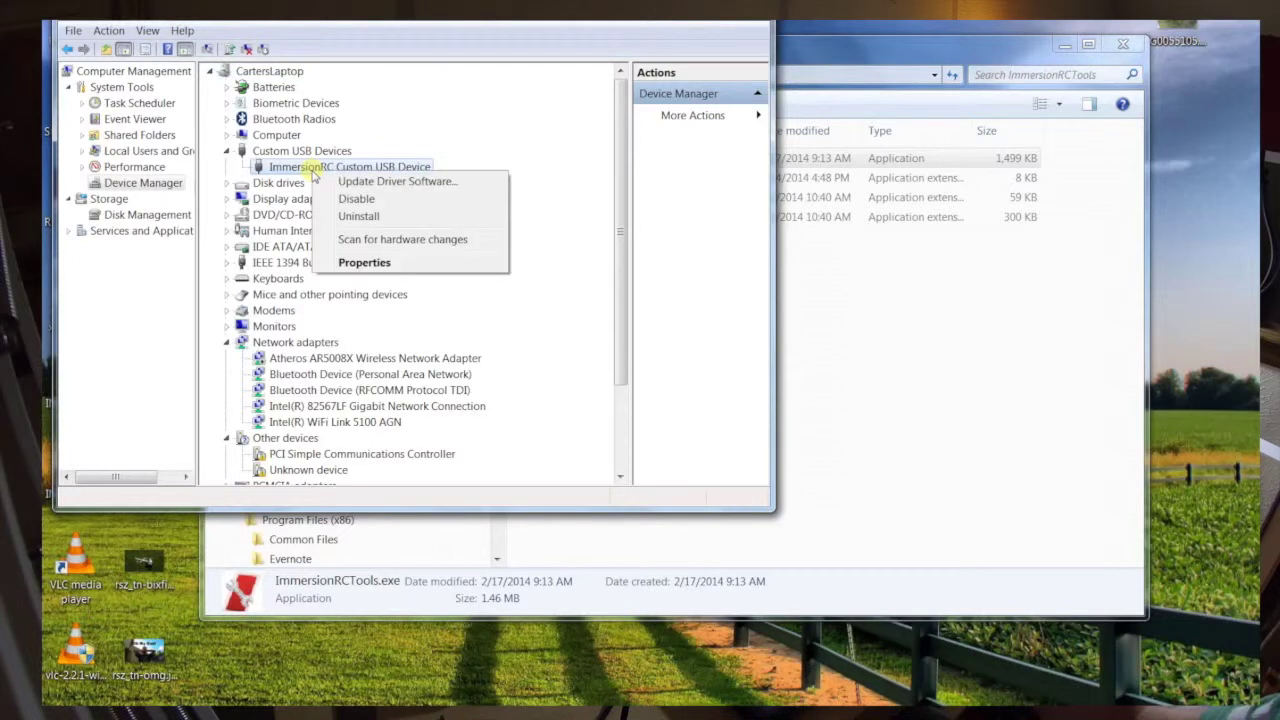
left_click(372, 185)
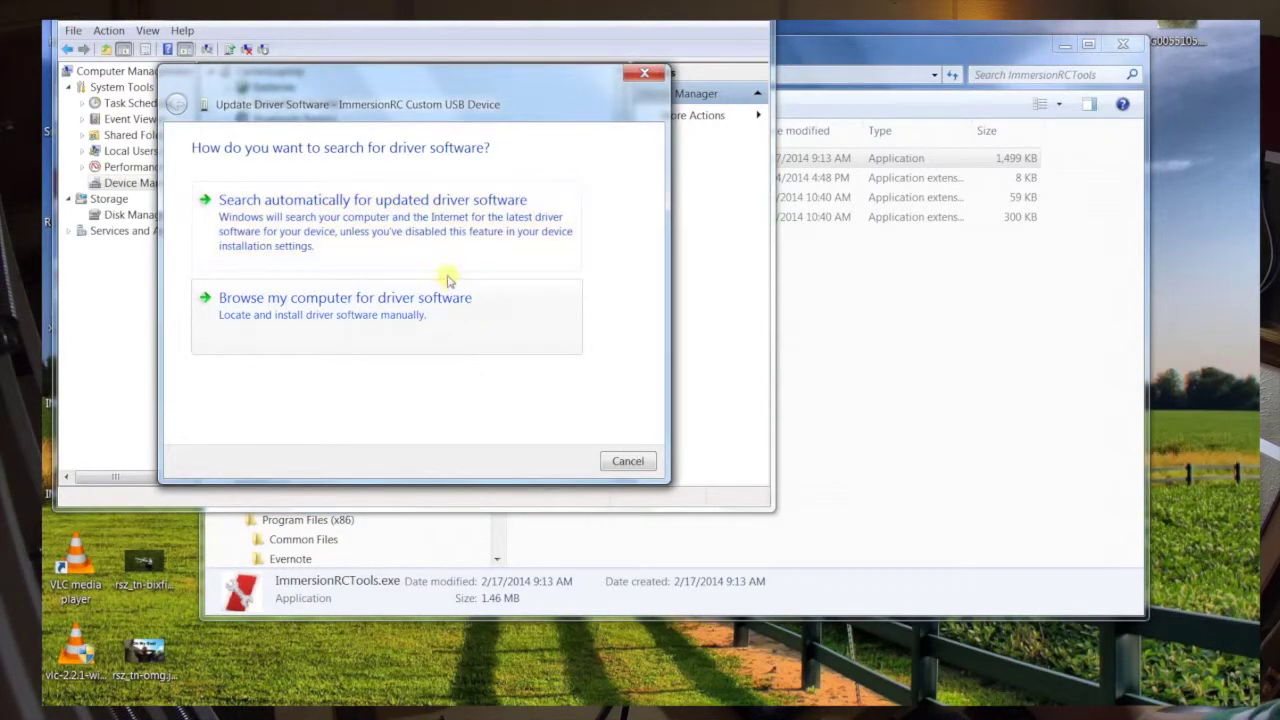
left_click(432, 300)
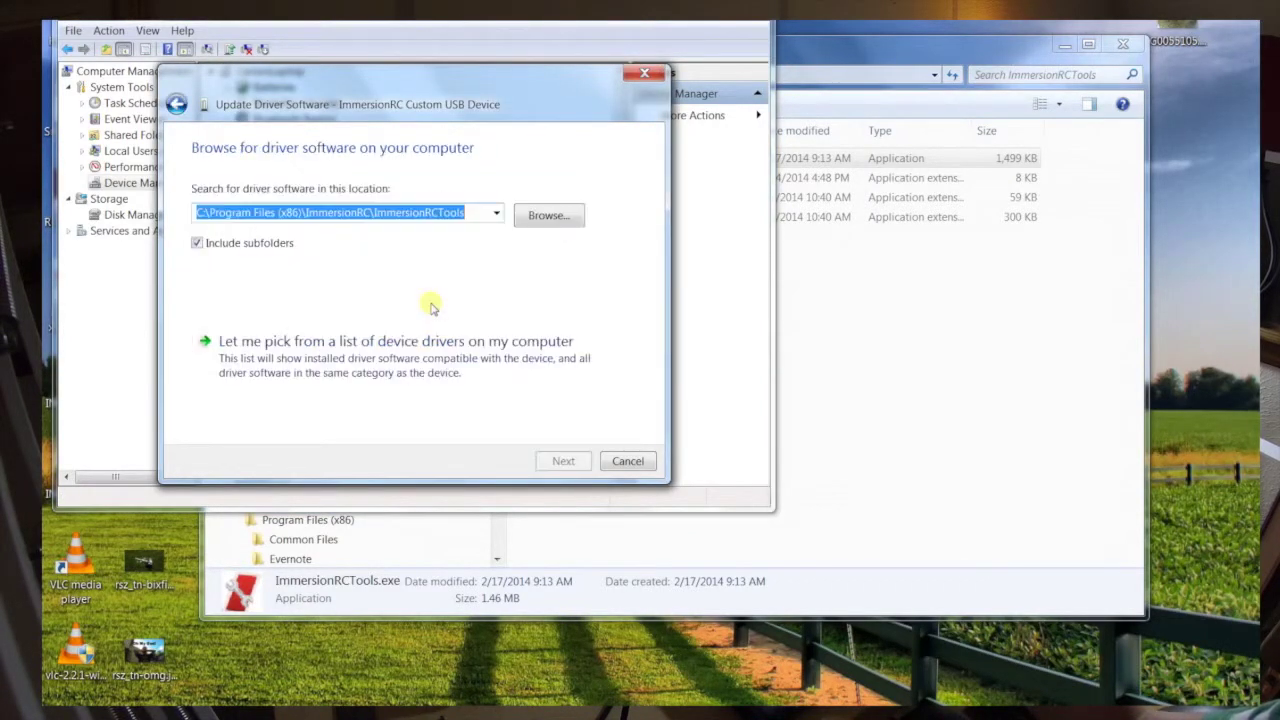
left_click(495, 215)
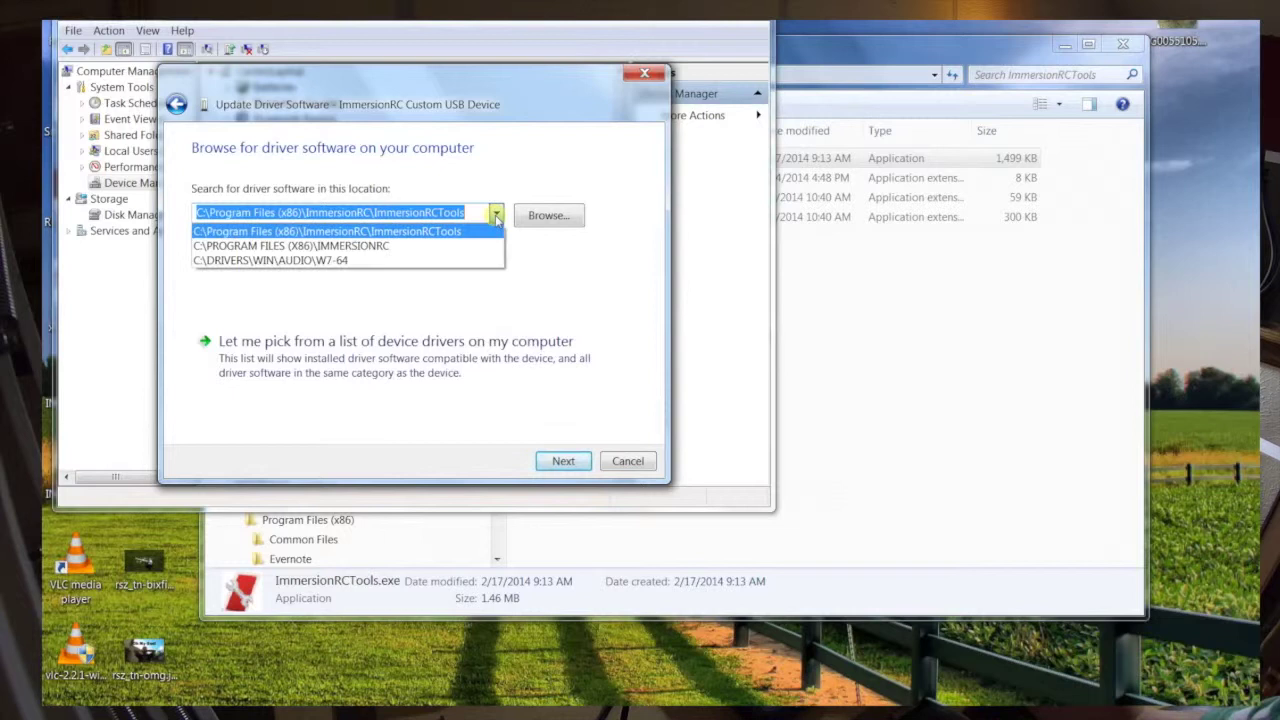
left_click(503, 308)
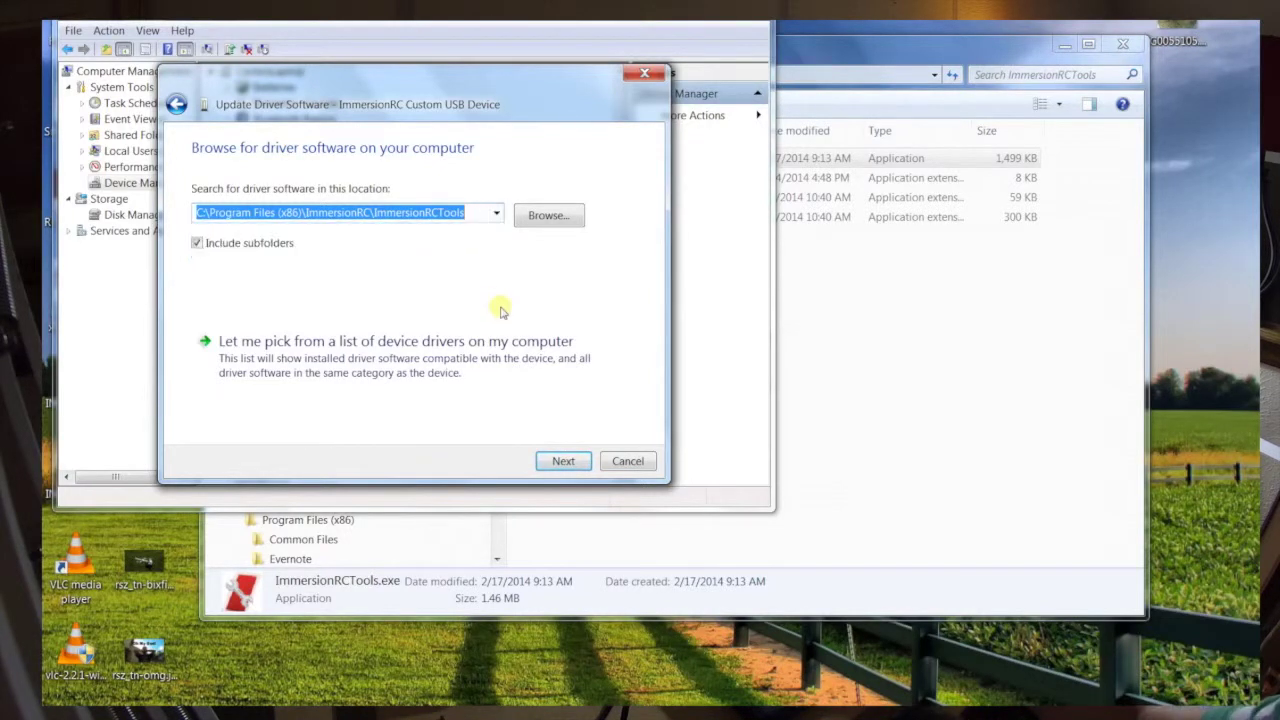
left_click(563, 461)
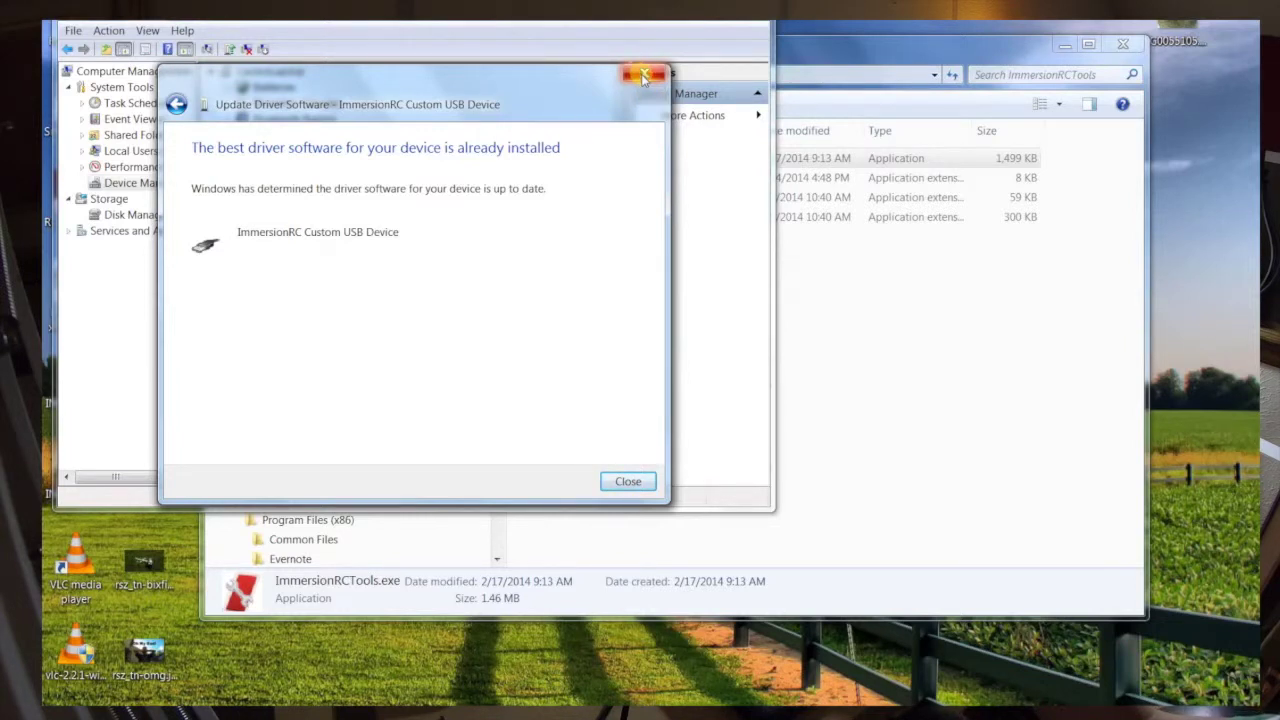
left_click(645, 76)
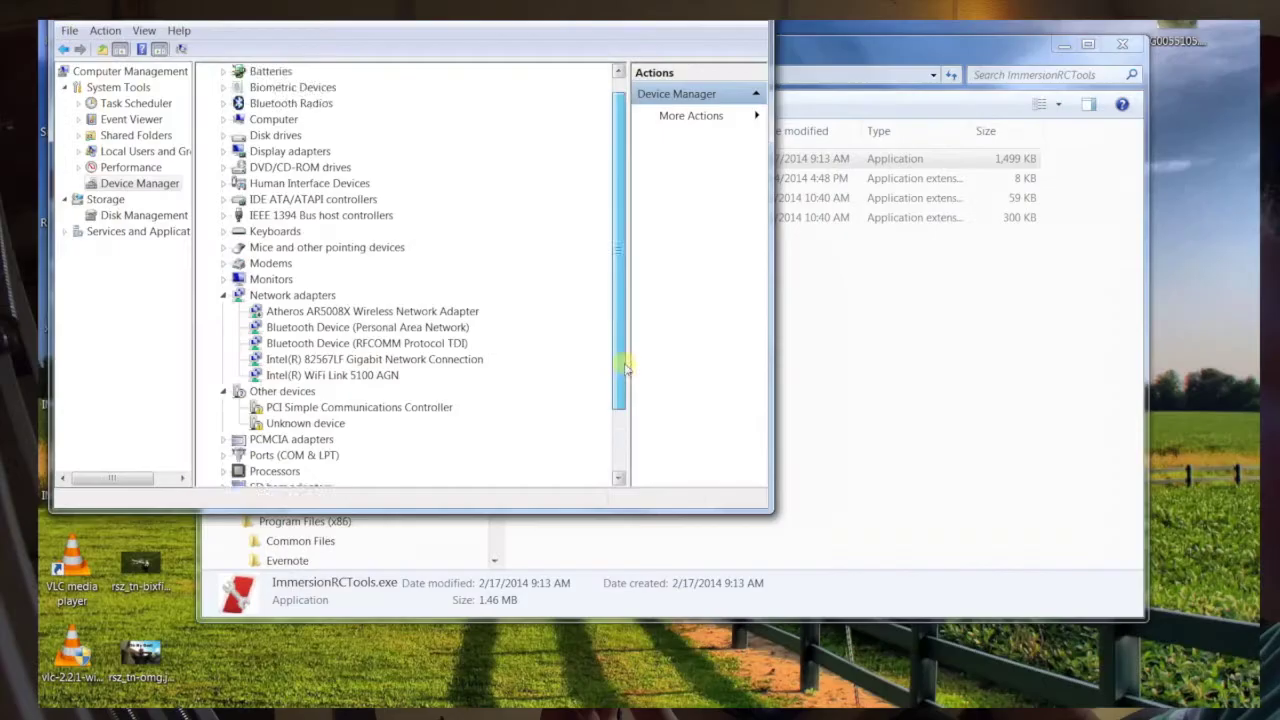
Check which ImmersionRC device is listed under Ports (COM & LPT) in Device Manager, and put that window away
scroll(625, 370, "down", 2)
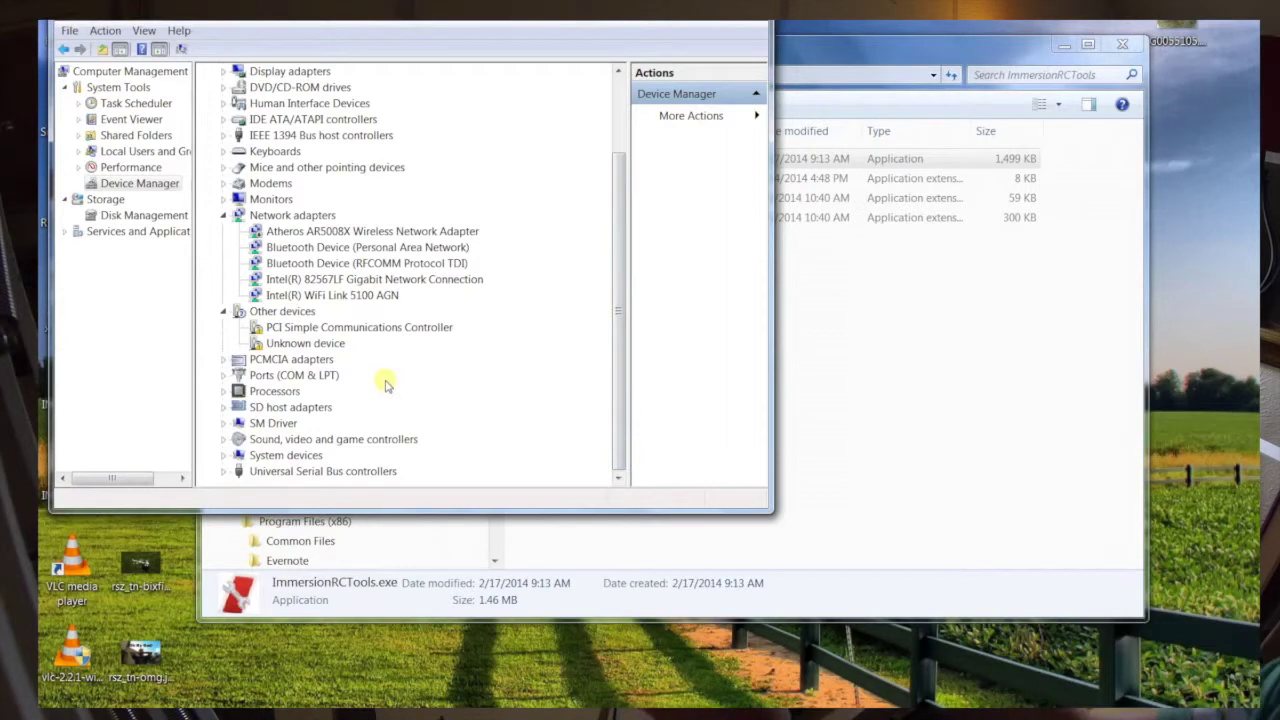
double_click(334, 376)
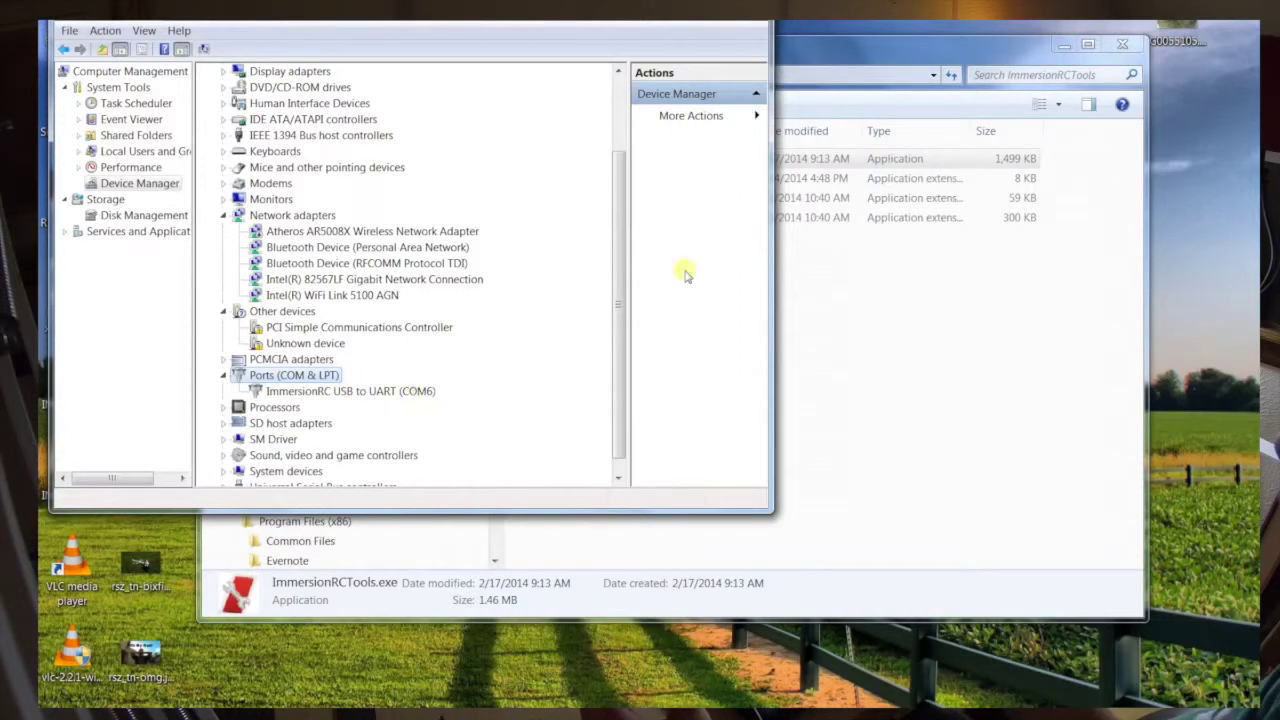
key("super+Down")
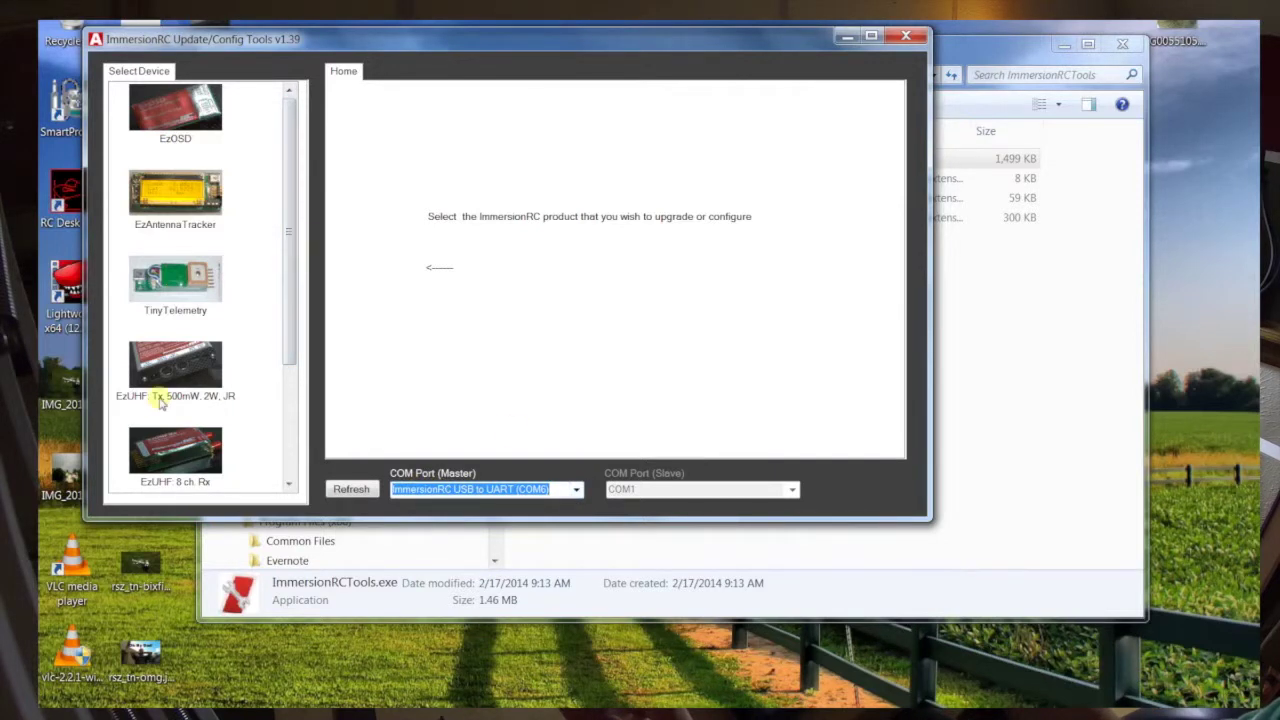
Select the EzUHF 8 ch. Rx in ImmersionRC Update/Config Tools, show its Program page and refresh the COM port detection
left_click(163, 433)
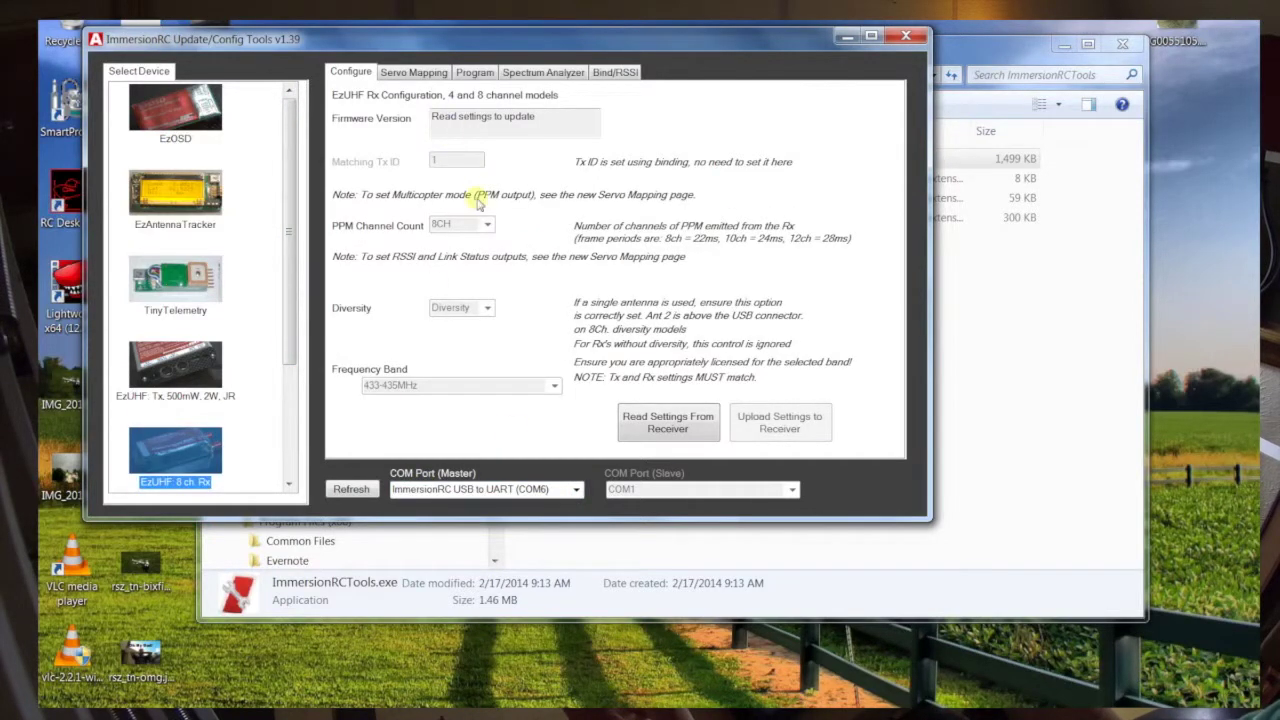
left_click(475, 78)
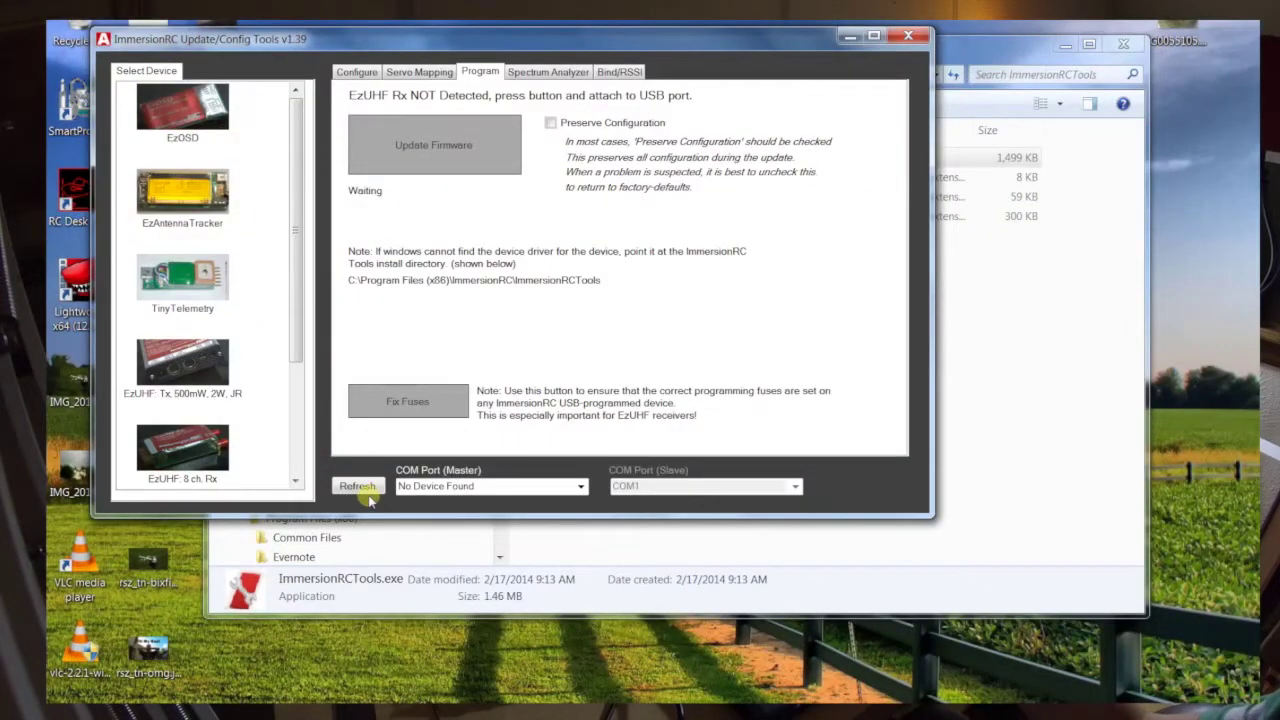
left_click(368, 493)
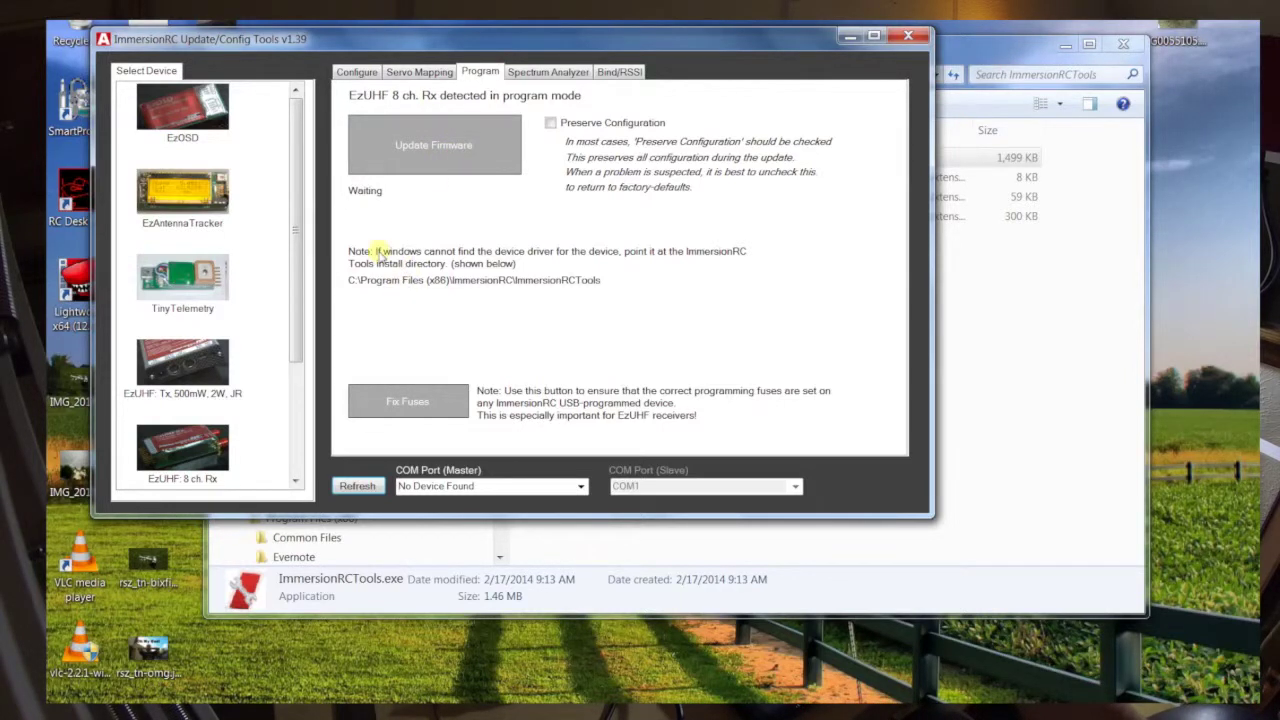
Try to read the current settings from the EzUHF receiver on its Configure page
left_click(357, 74)
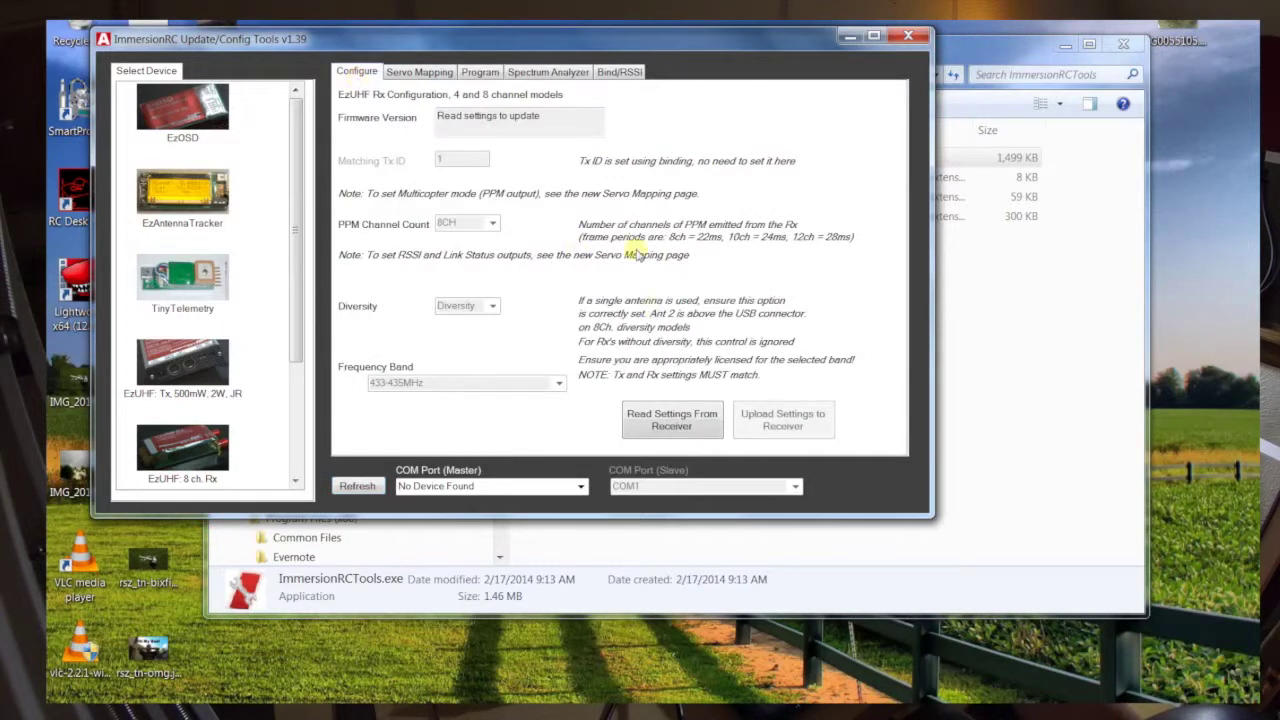
left_click(687, 410)
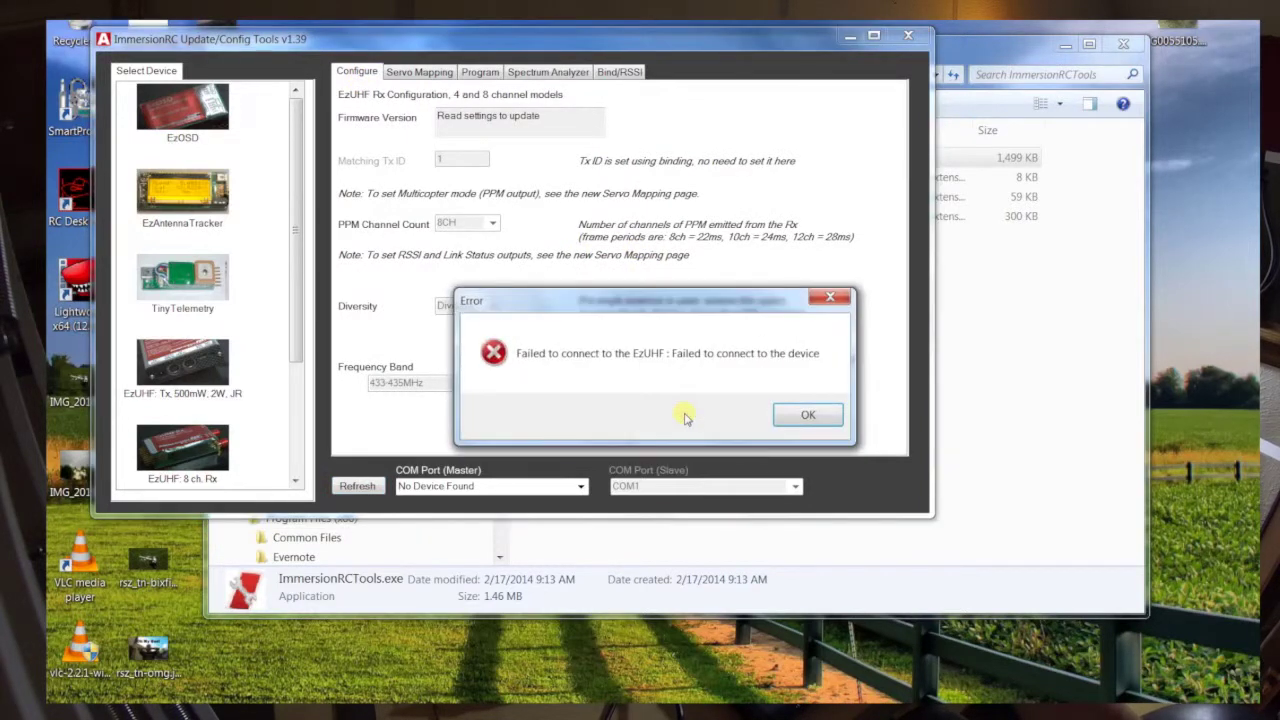
Dismiss the connection error and update the 8 ch. receiver's firmware with EzUHFFirmware_Rx8ch.fw from EzUHFFirmware_v1.52.zip
left_click(800, 416)
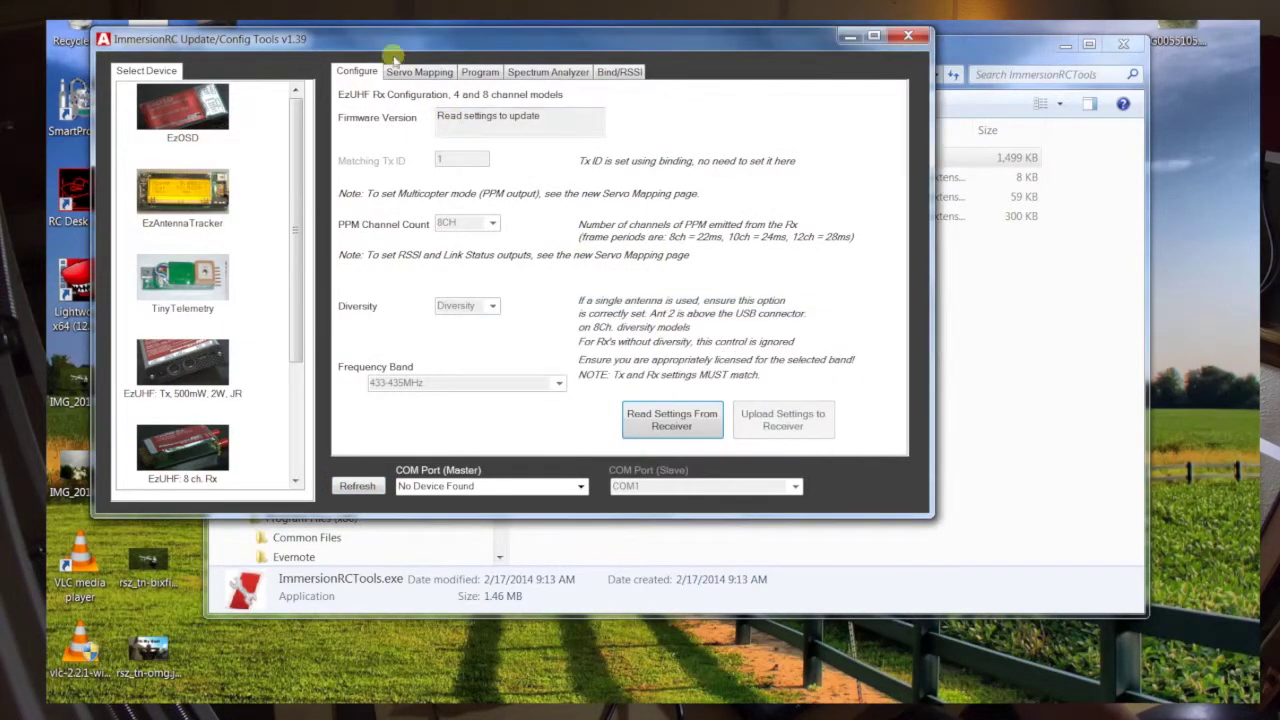
left_click(479, 74)
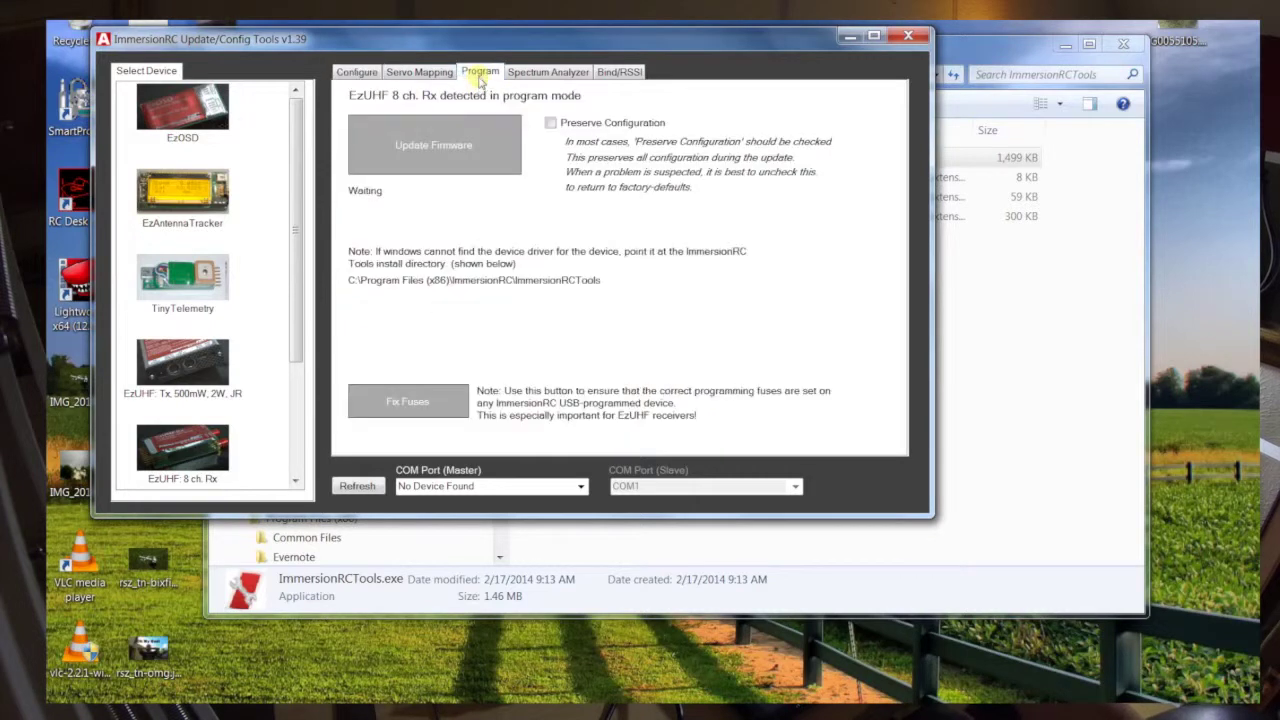
left_click(455, 137)
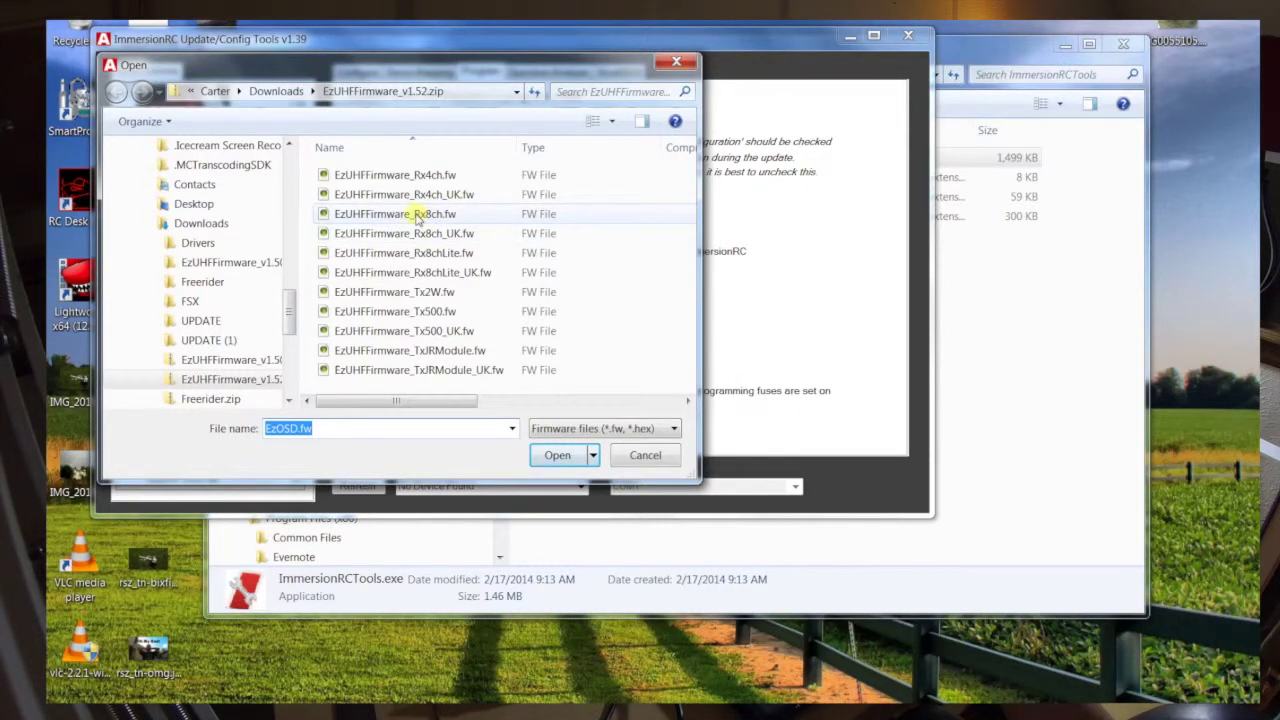
double_click(418, 216)
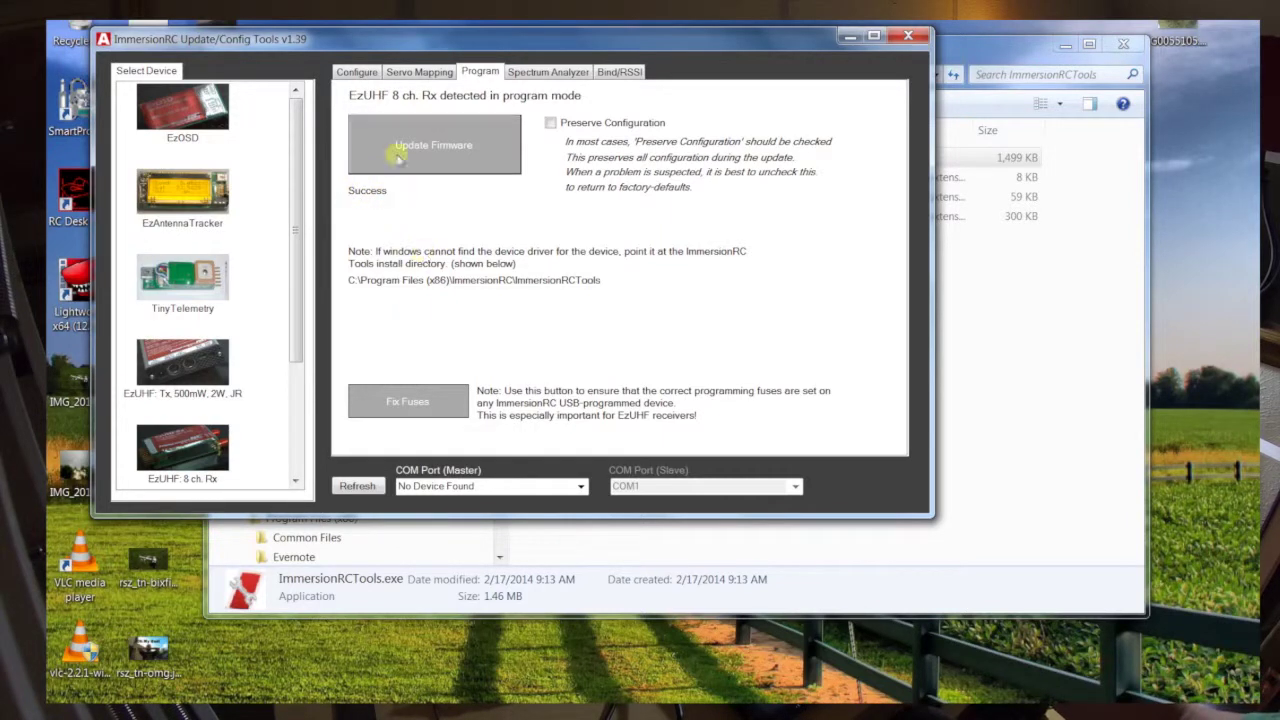
Read the current settings from the EzUHF receiver on its Configure page through ImmersionRC USB to UART (COM6)
left_click(358, 72)
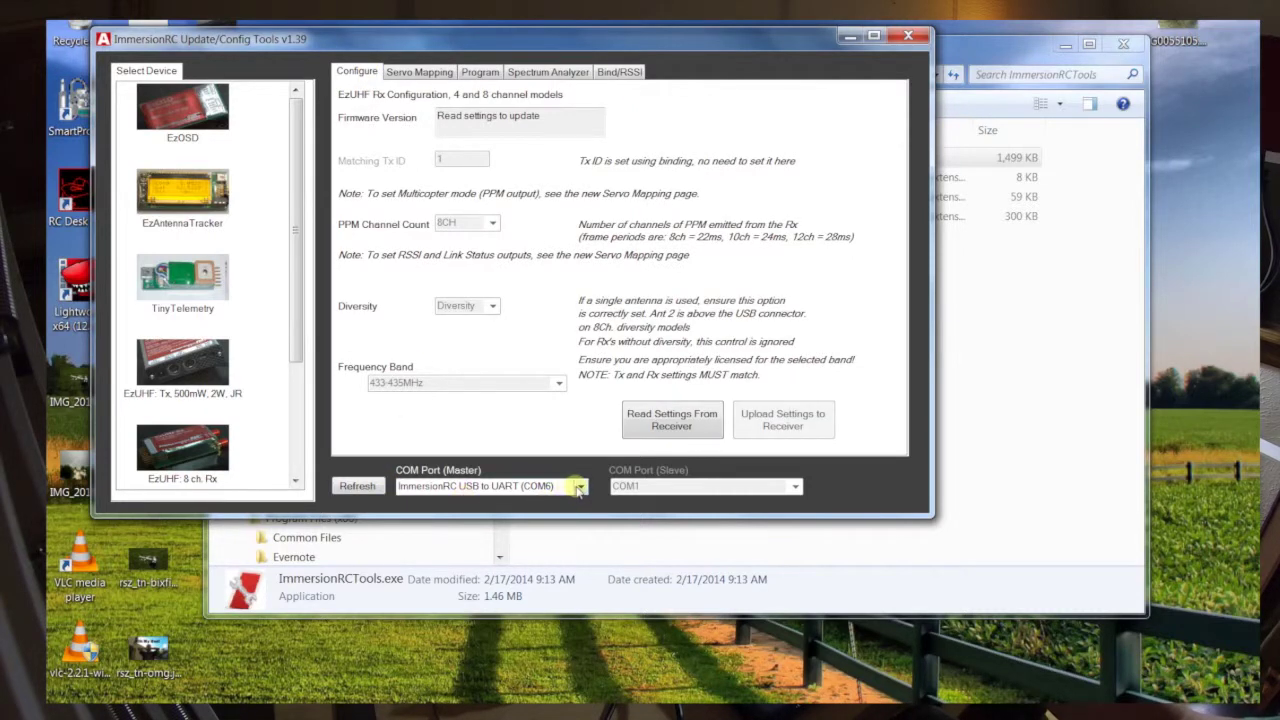
left_click(578, 486)
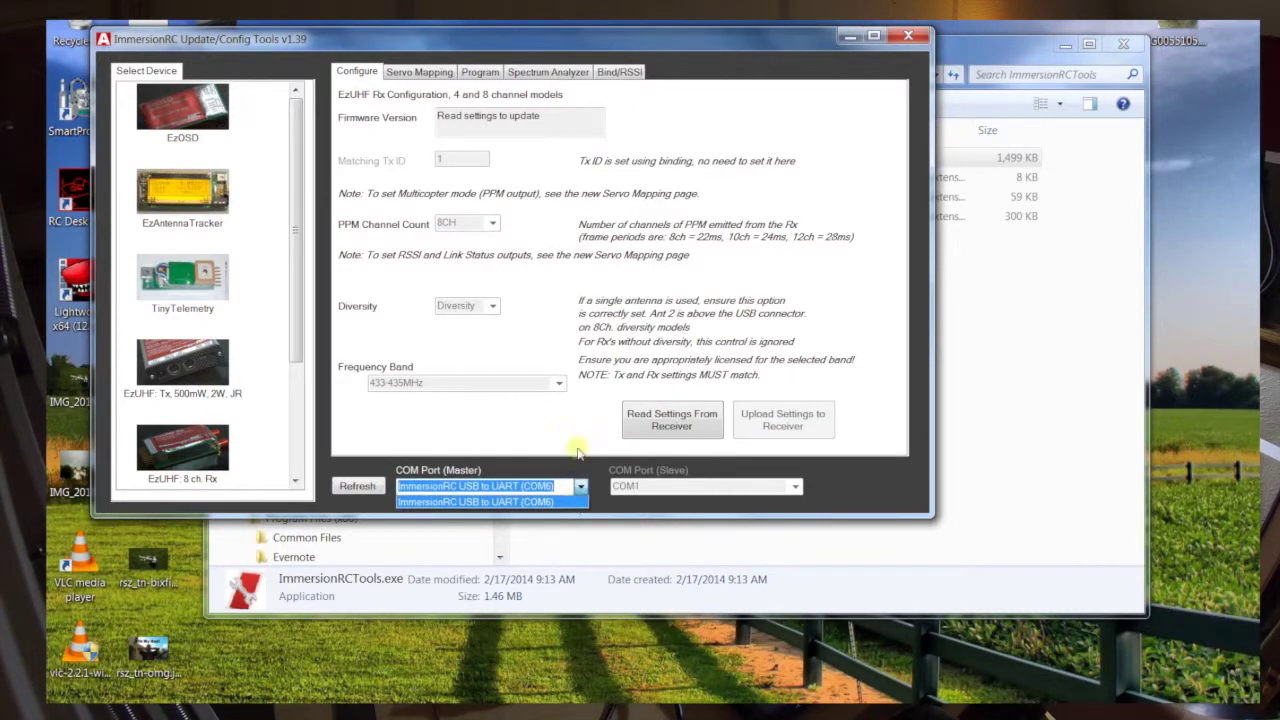
left_click(578, 444)
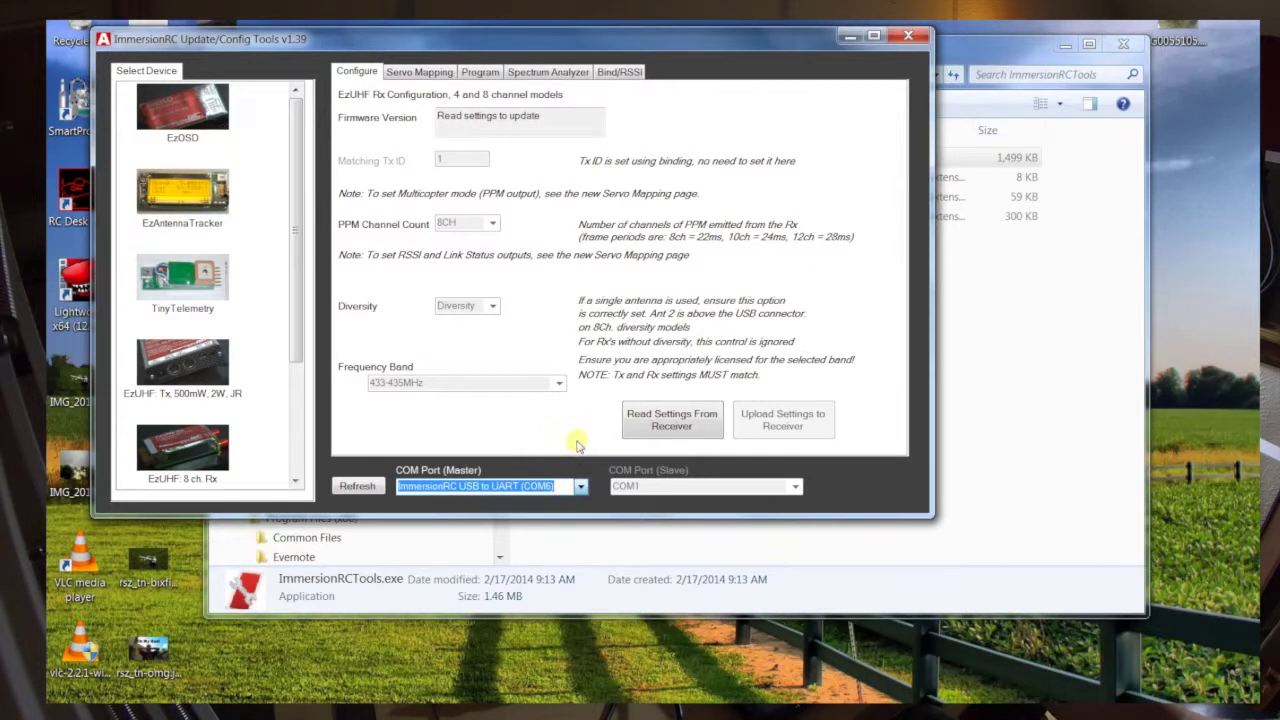
left_click(674, 428)
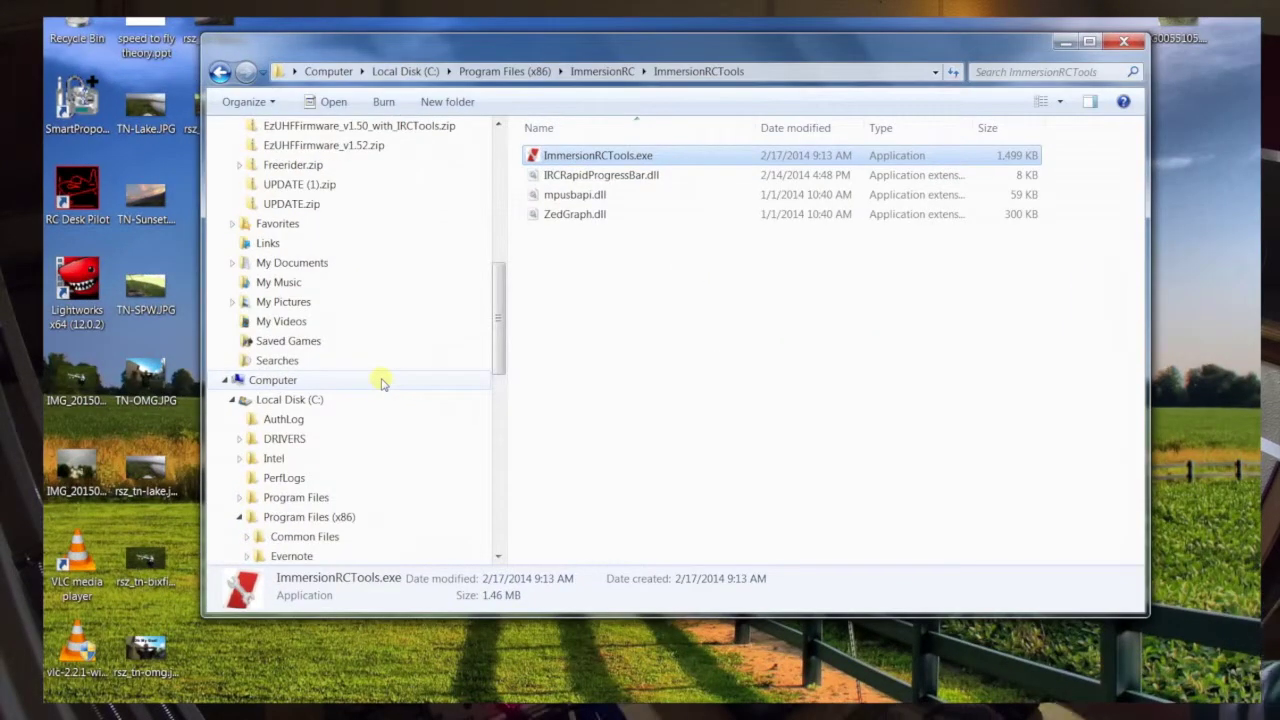
Check the Ports (COM & LPT) entry in Device Manager against the master COM port offered in ImmersionRC Update/Config Tools
right_click(381, 383)
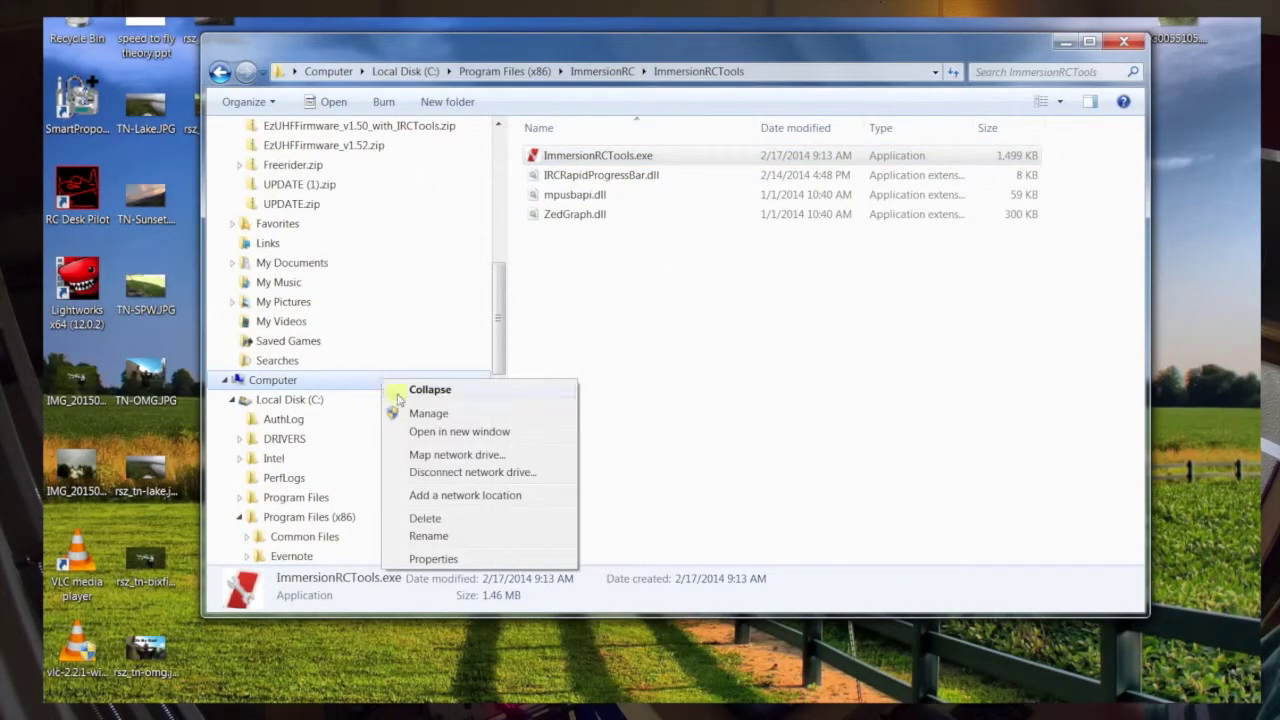
left_click(424, 416)
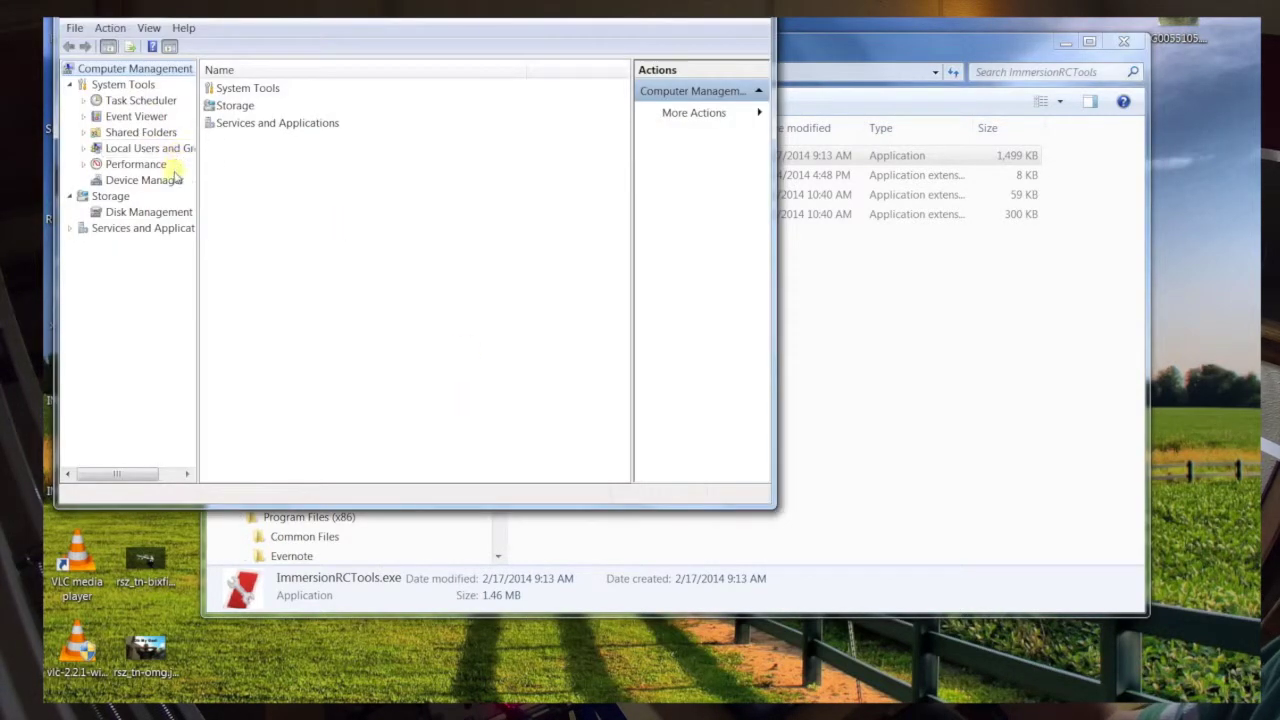
left_click(174, 180)
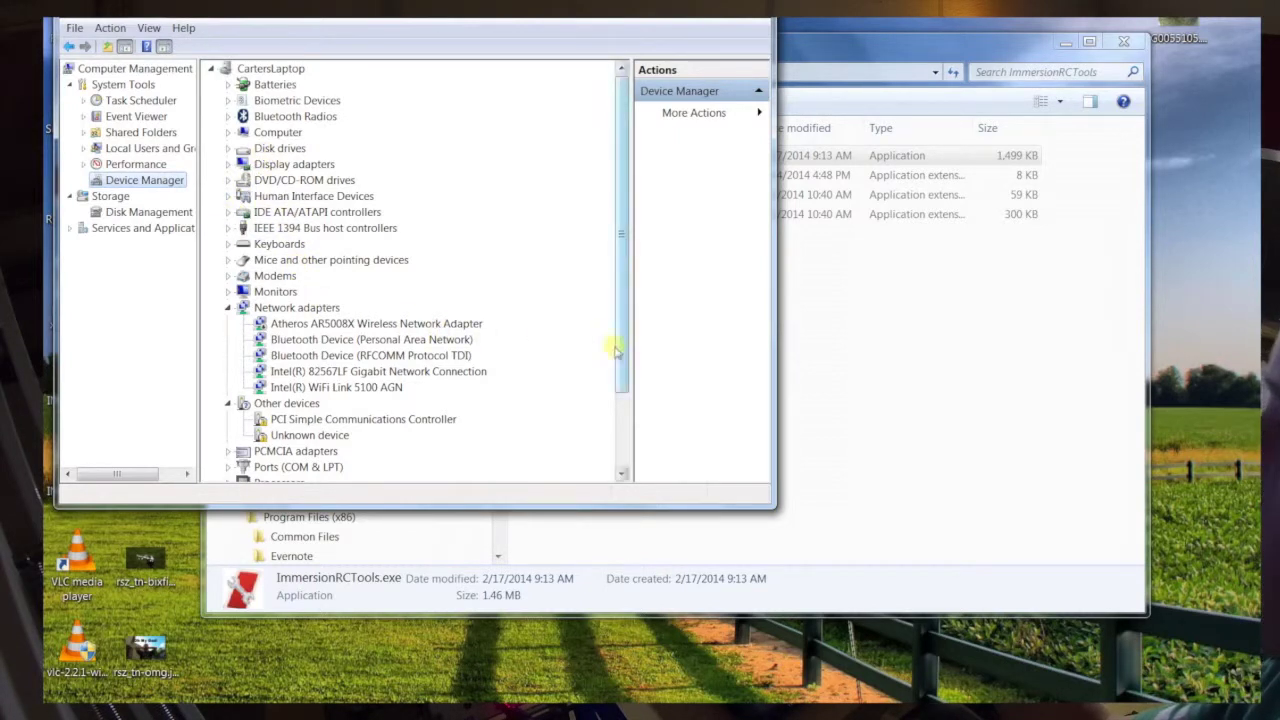
left_click_drag(623, 349, 634, 400)
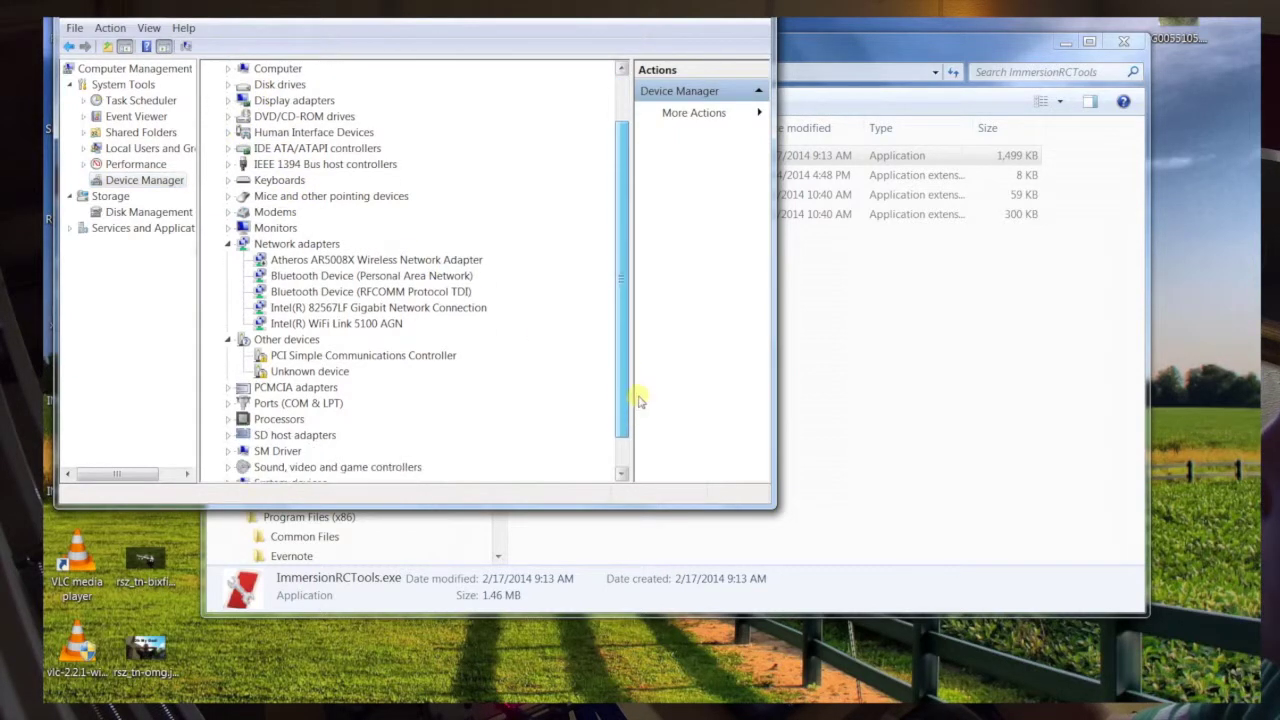
left_click(306, 408)
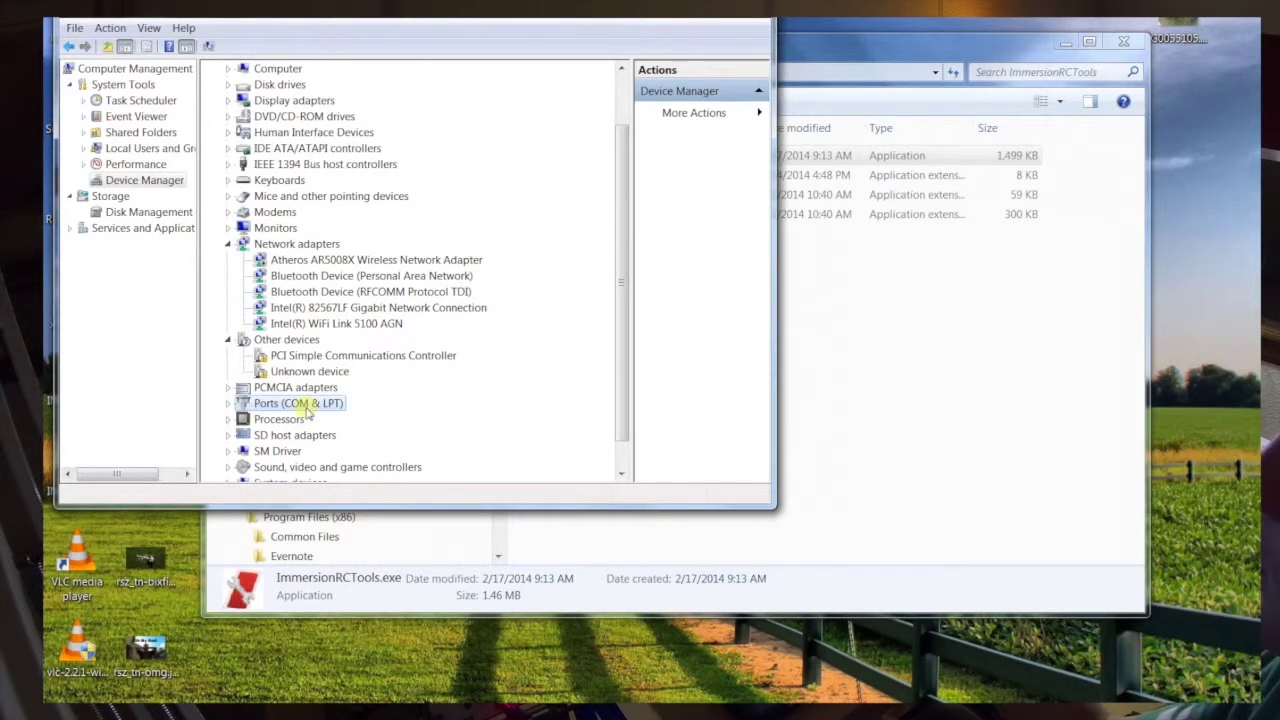
double_click(300, 406)
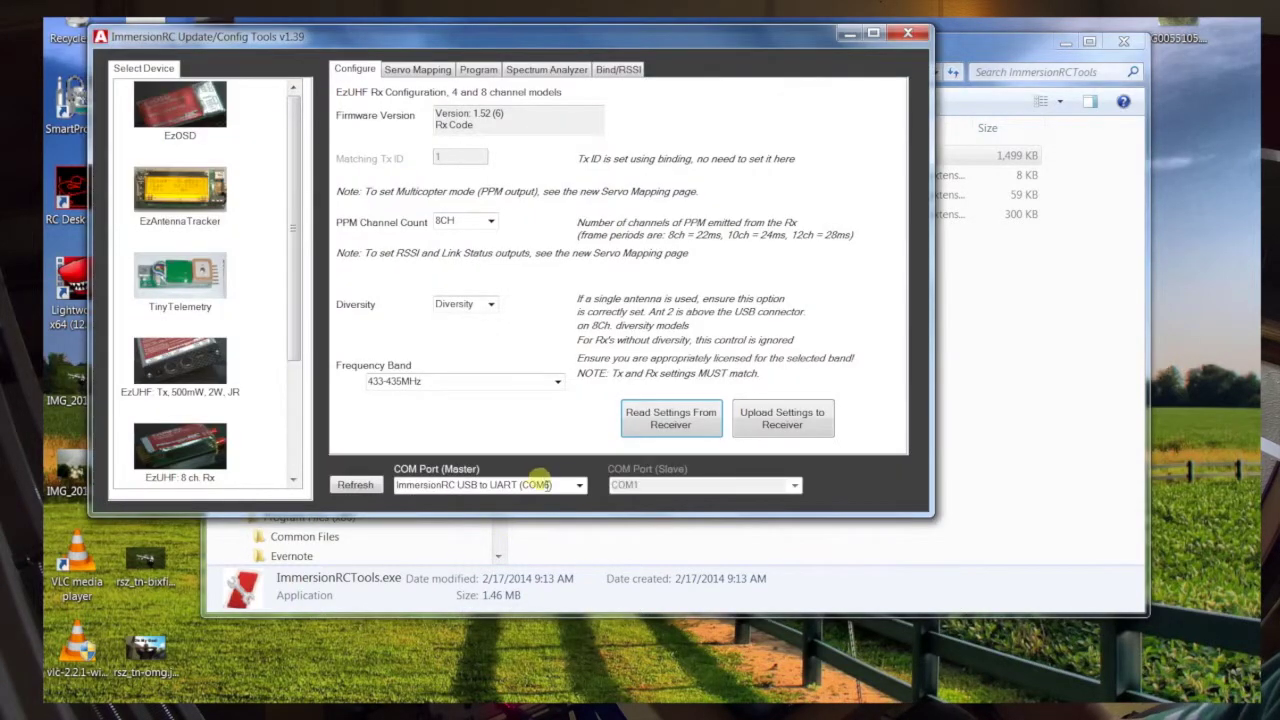
left_click(578, 485)
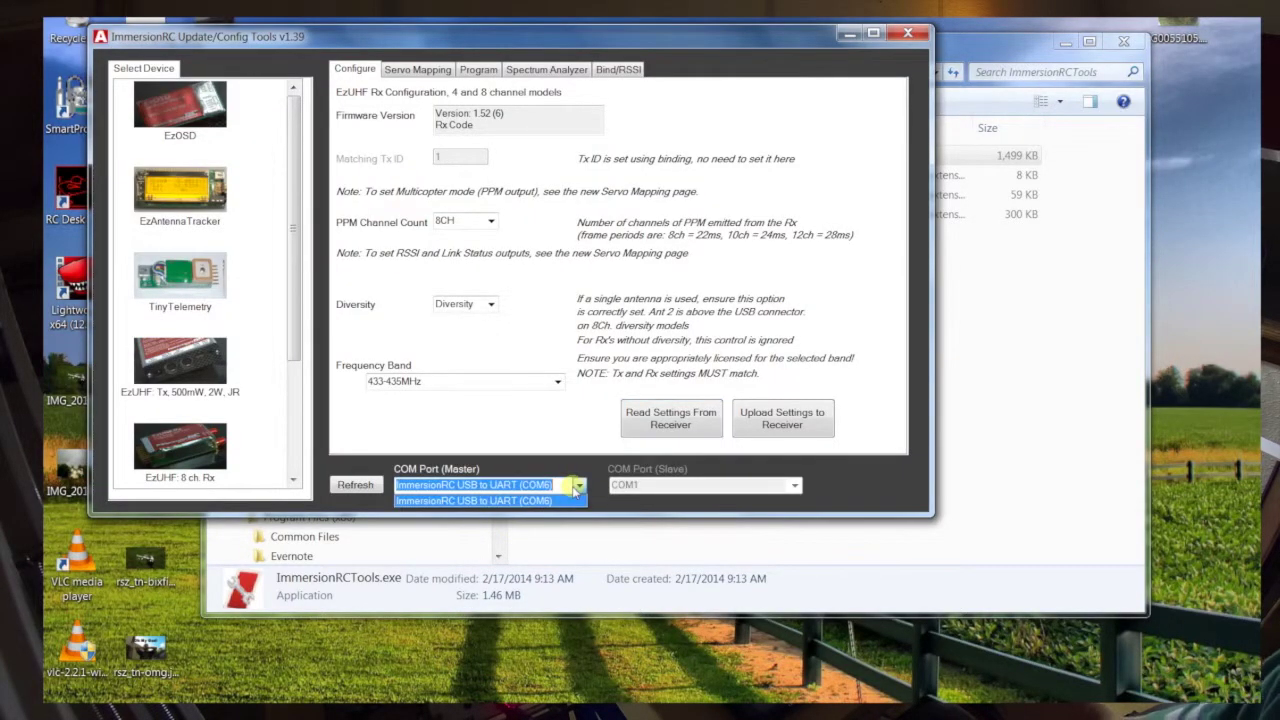
left_click(577, 486)
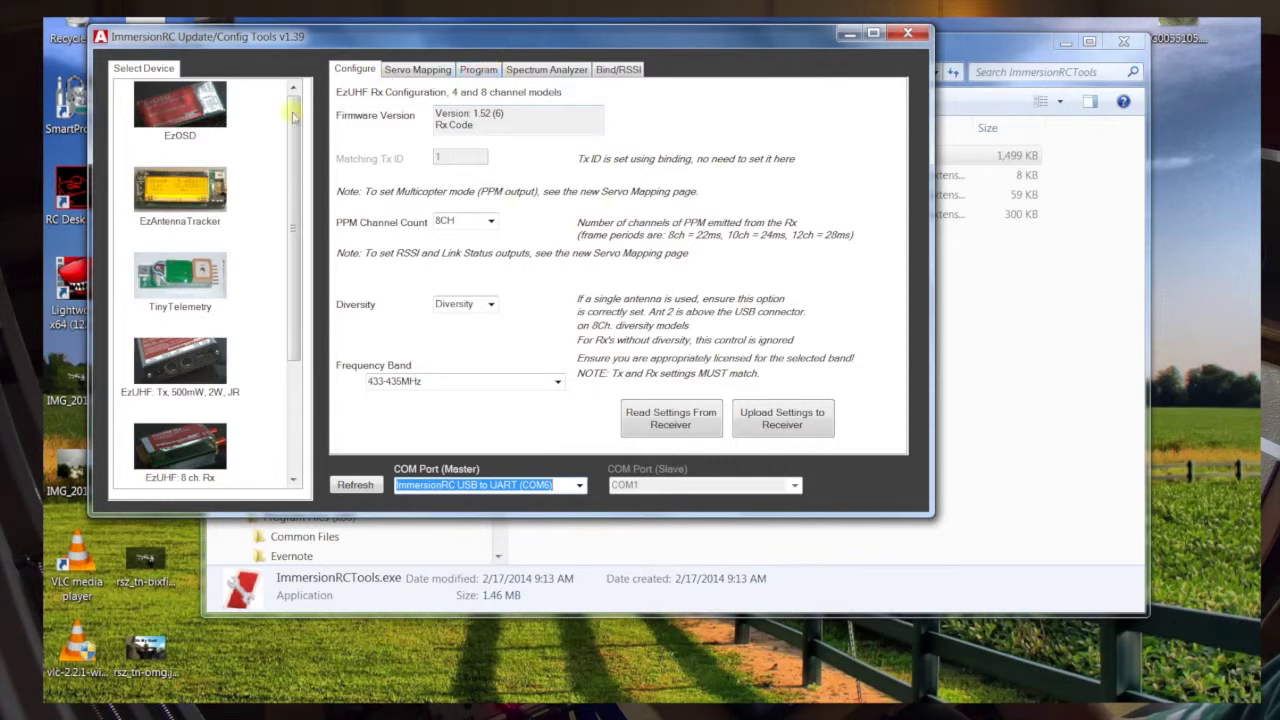
Select the EzUHF Tx, refresh the device detection and update its firmware with EzUHFFirmware_Tx500.fw from EzUHFFirmware_v1.52.zip
left_click(195, 365)
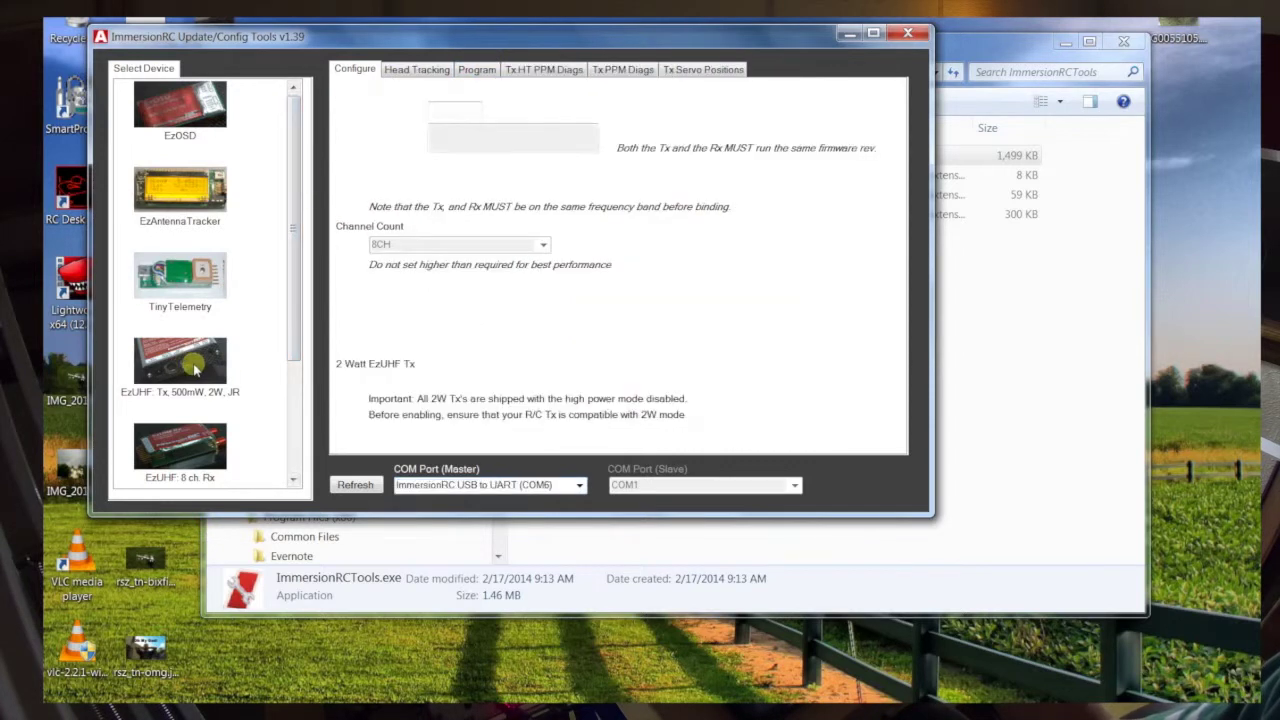
left_click(476, 69)
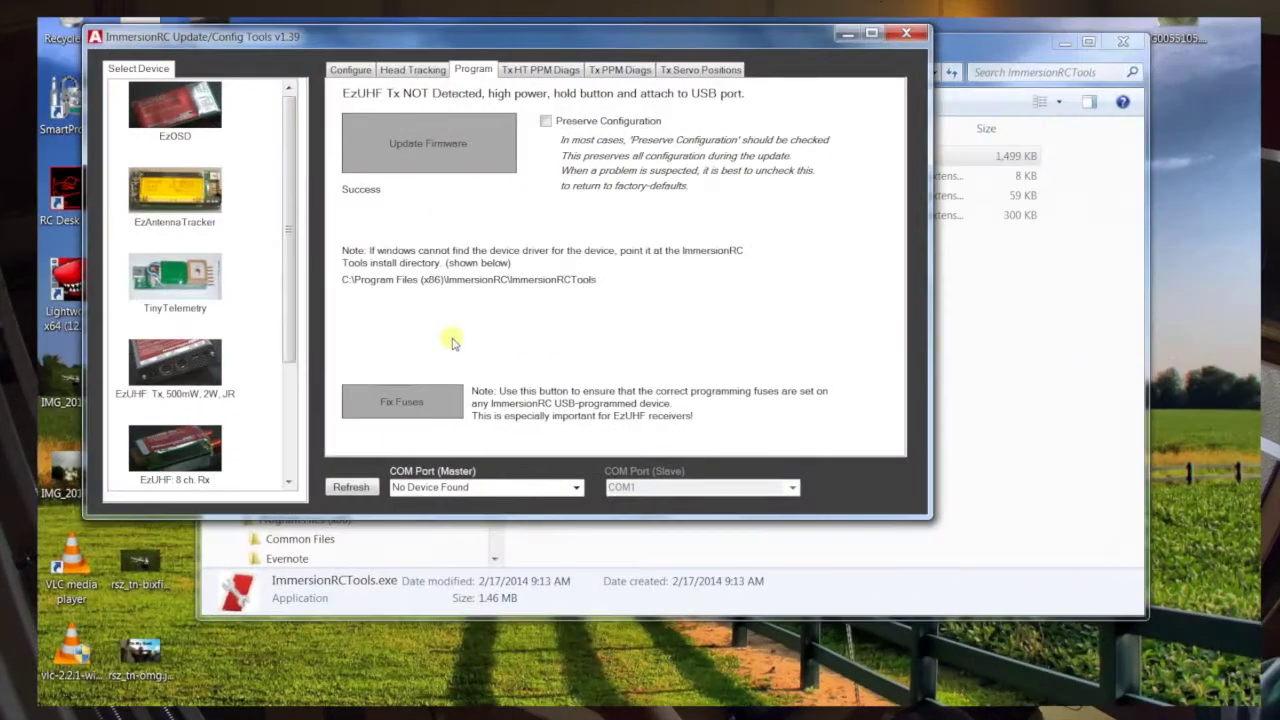
left_click(352, 487)
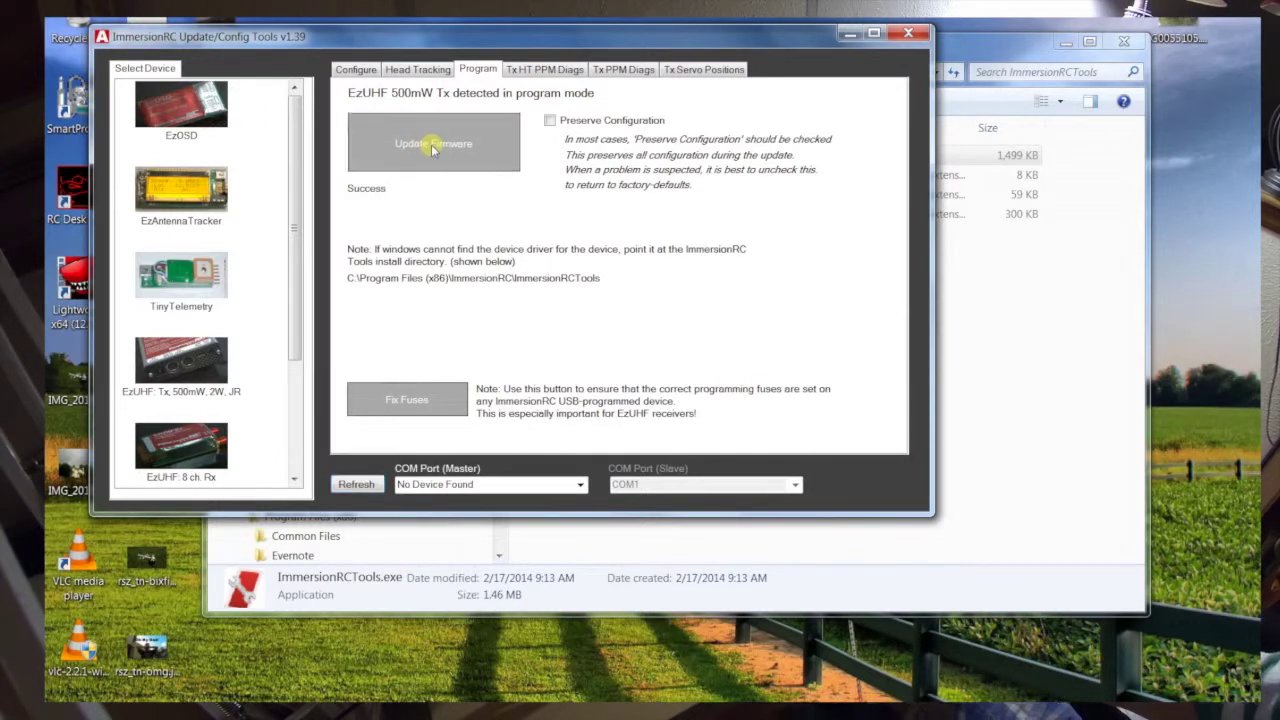
left_click(433, 146)
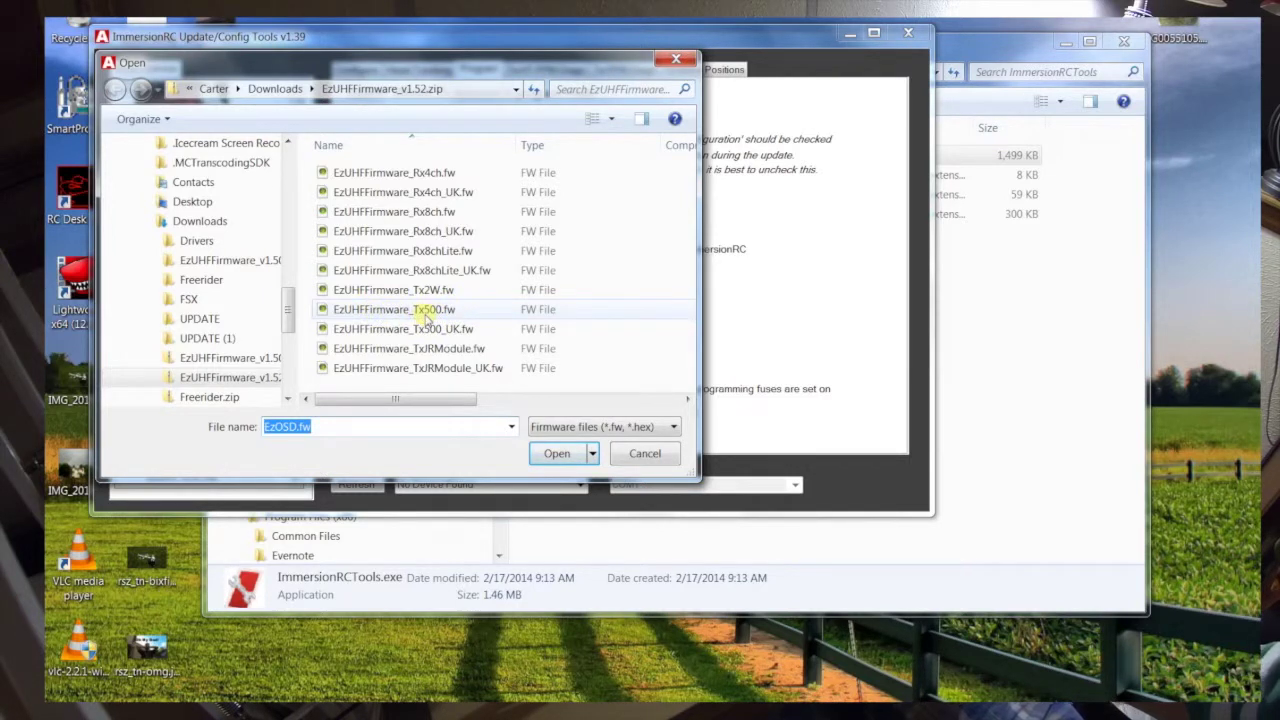
double_click(426, 312)
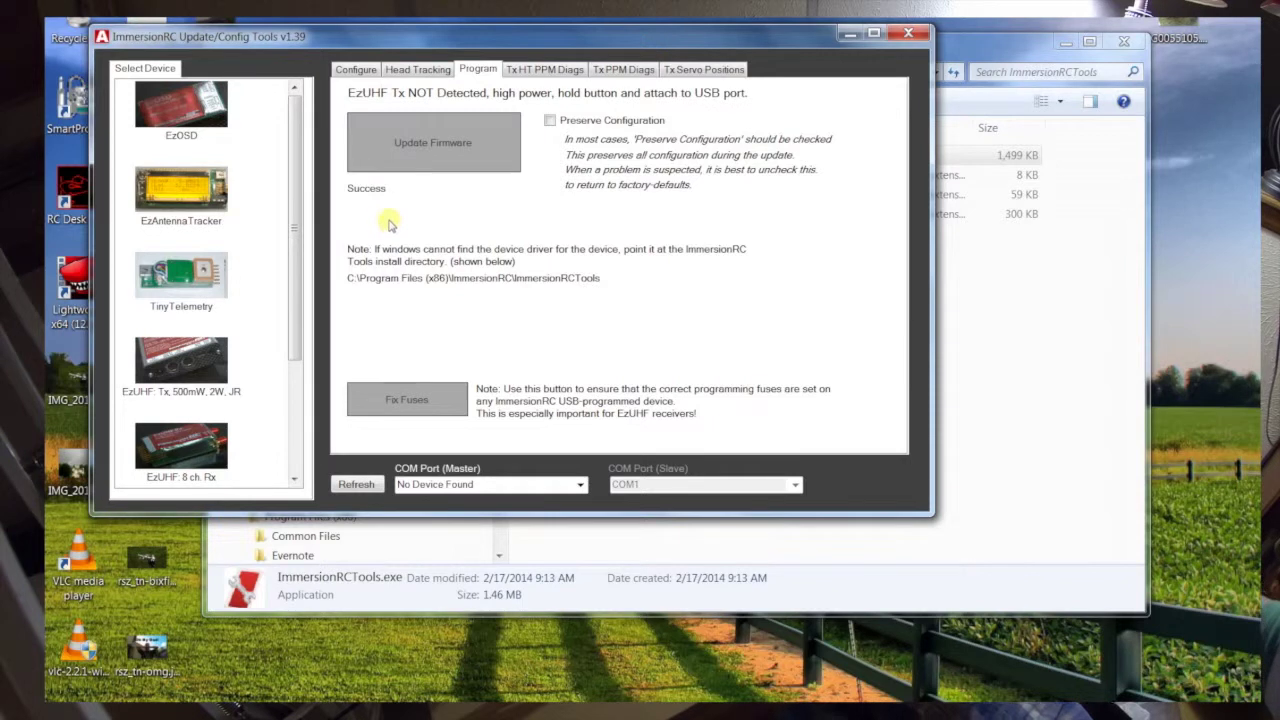
Refresh the COM port detection and read the current settings from the EzUHF transmitter on its Configure page
left_click(362, 70)
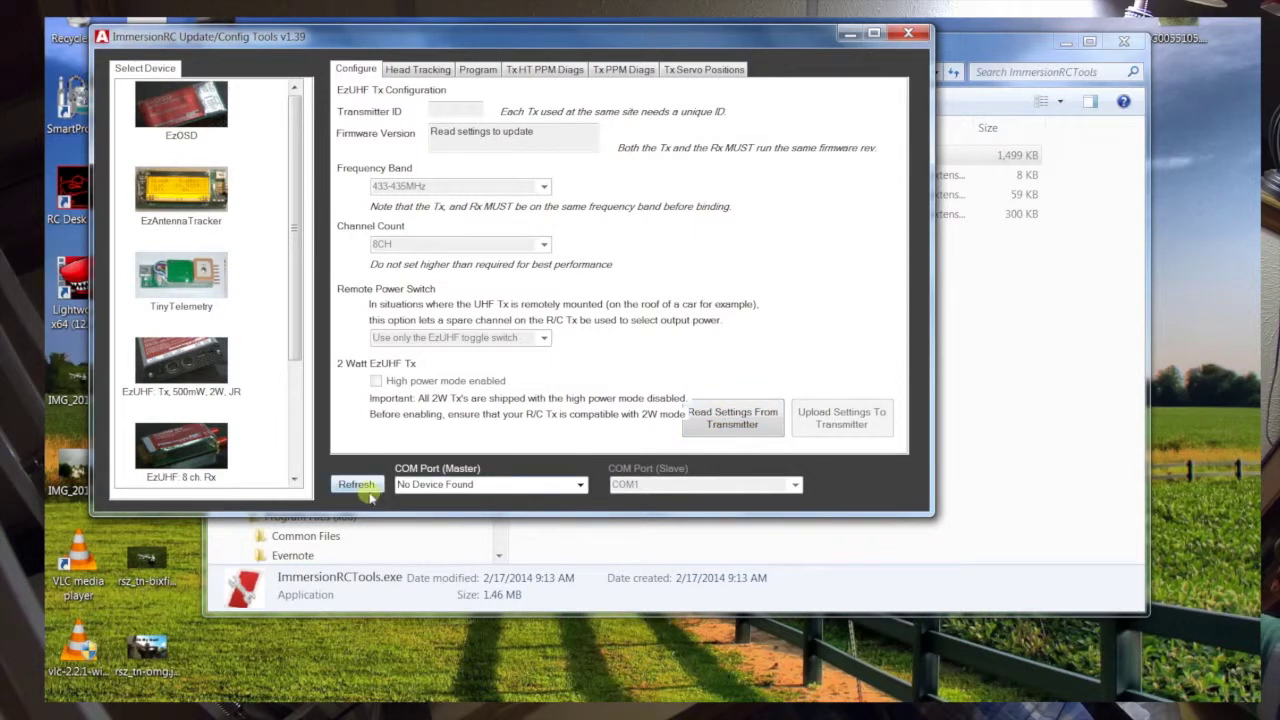
left_click(368, 485)
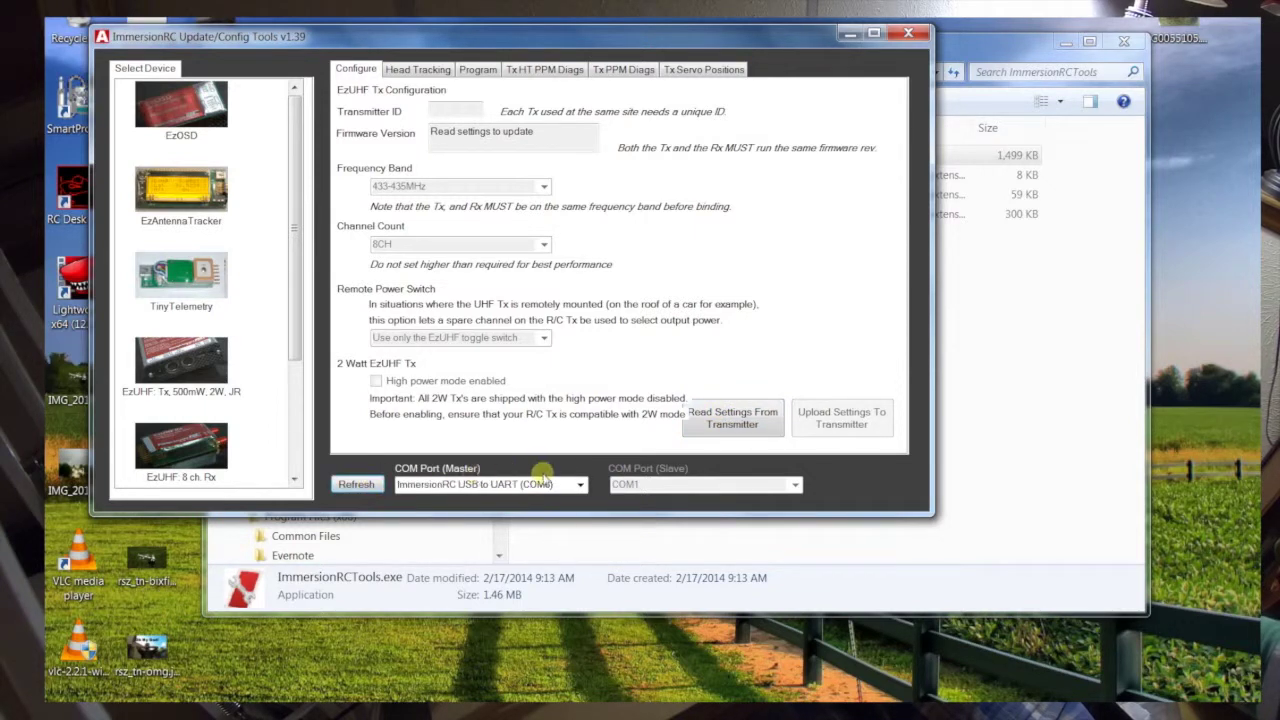
left_click(740, 420)
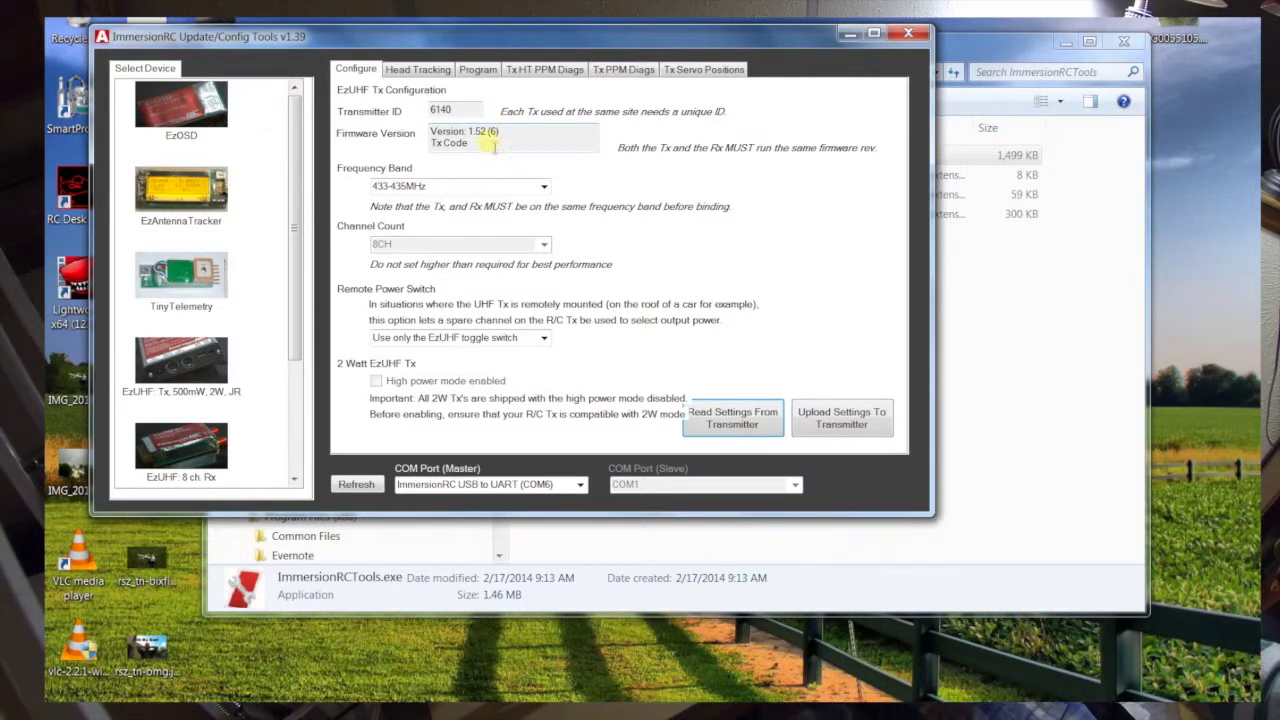
Examine the transmitter's frequency band options and its head tracking, programming, PPM diagnostics and servo position pages, returning to Configure
left_click(544, 189)
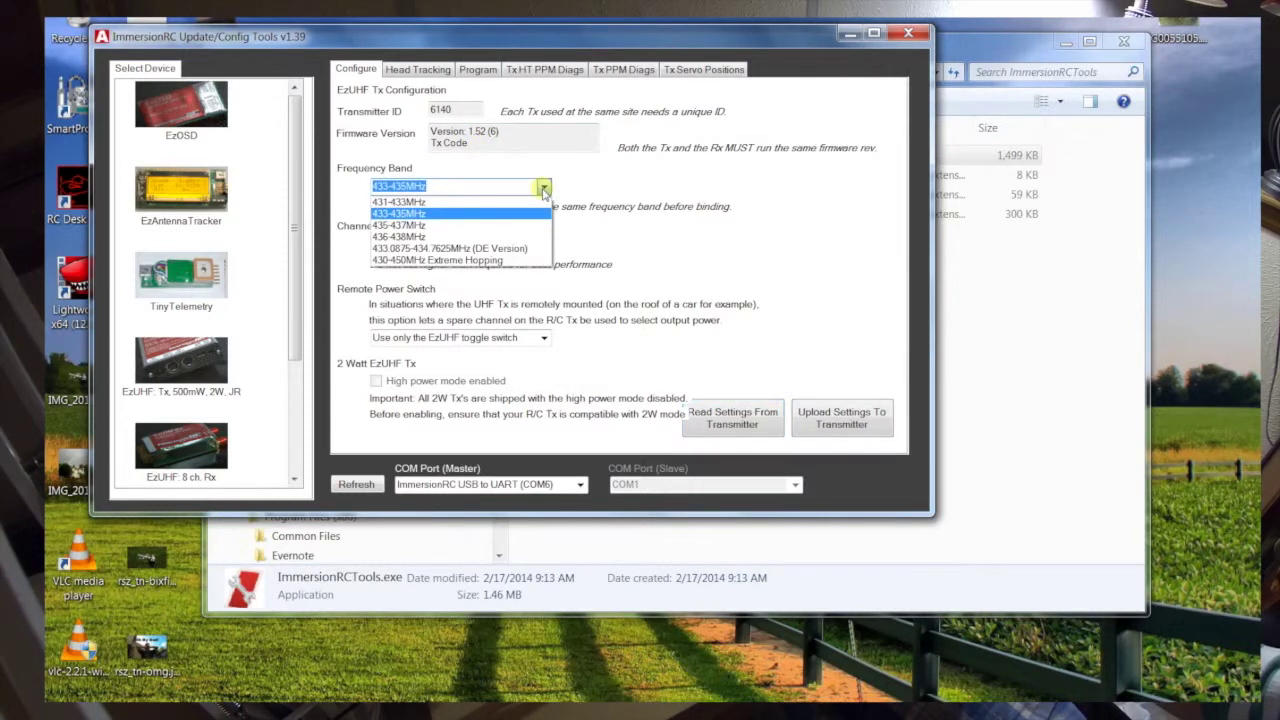
left_click(544, 190)
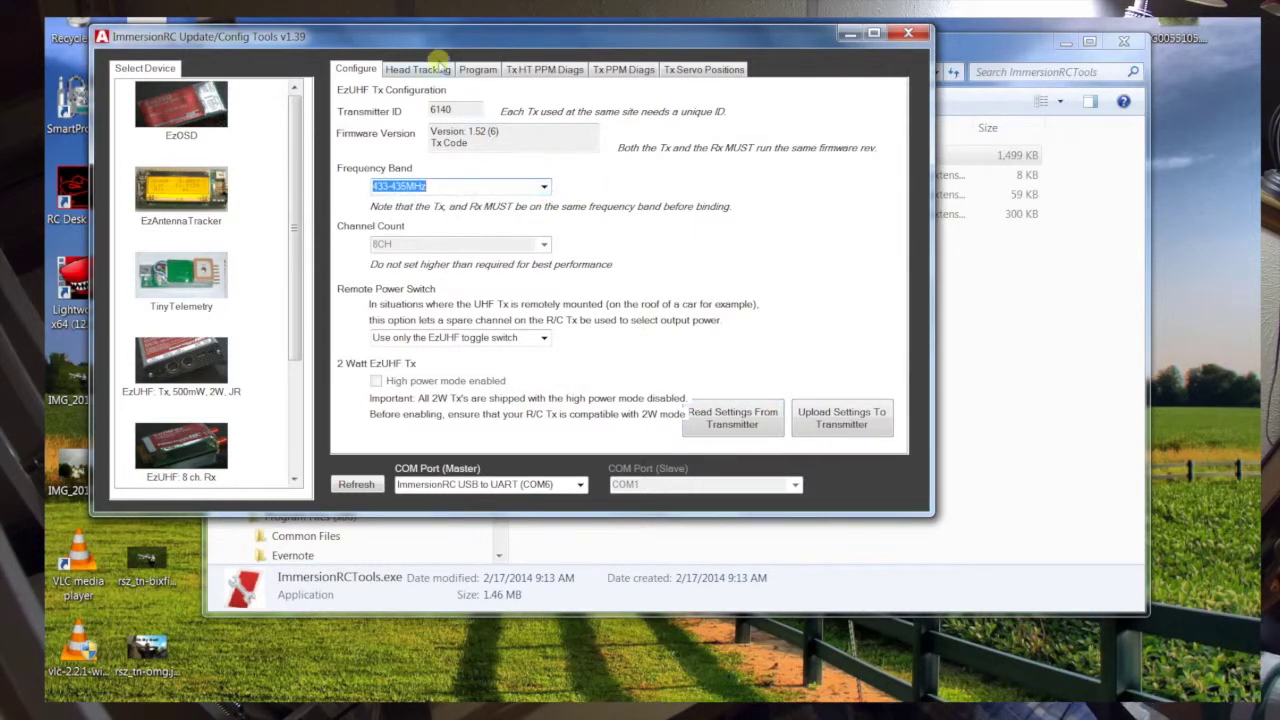
left_click(440, 72)
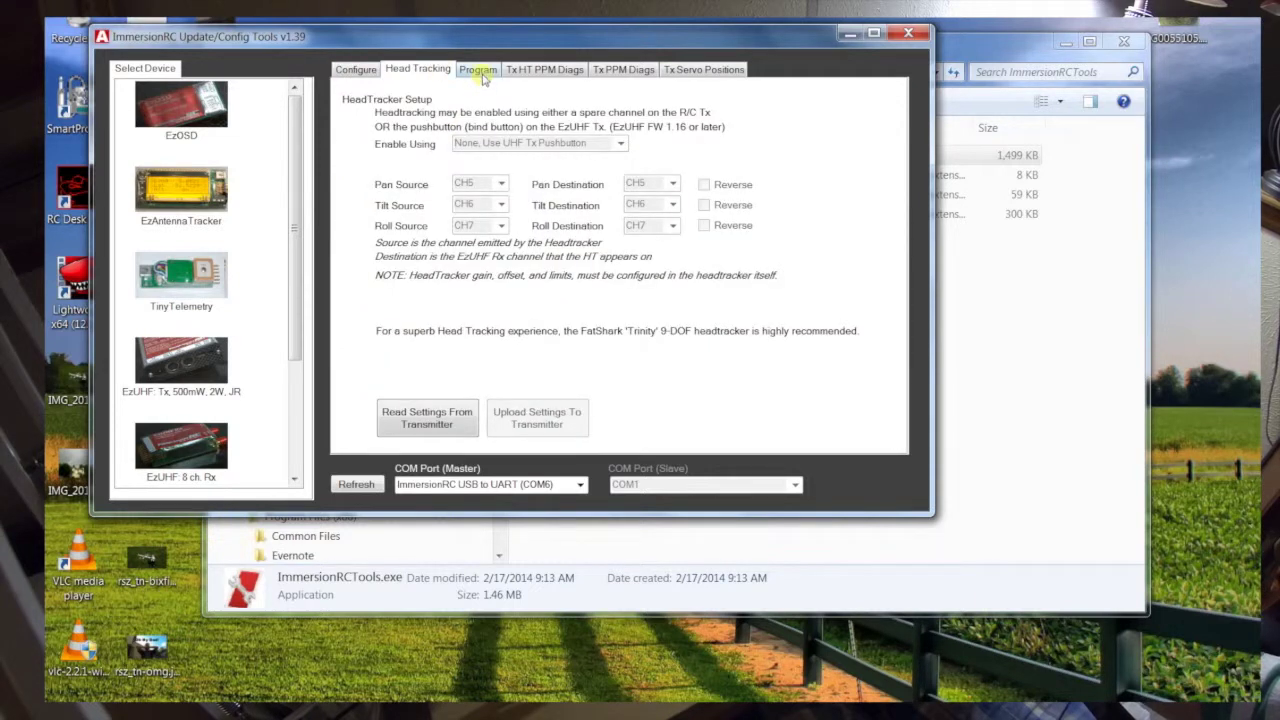
left_click(480, 72)
left_click(545, 70)
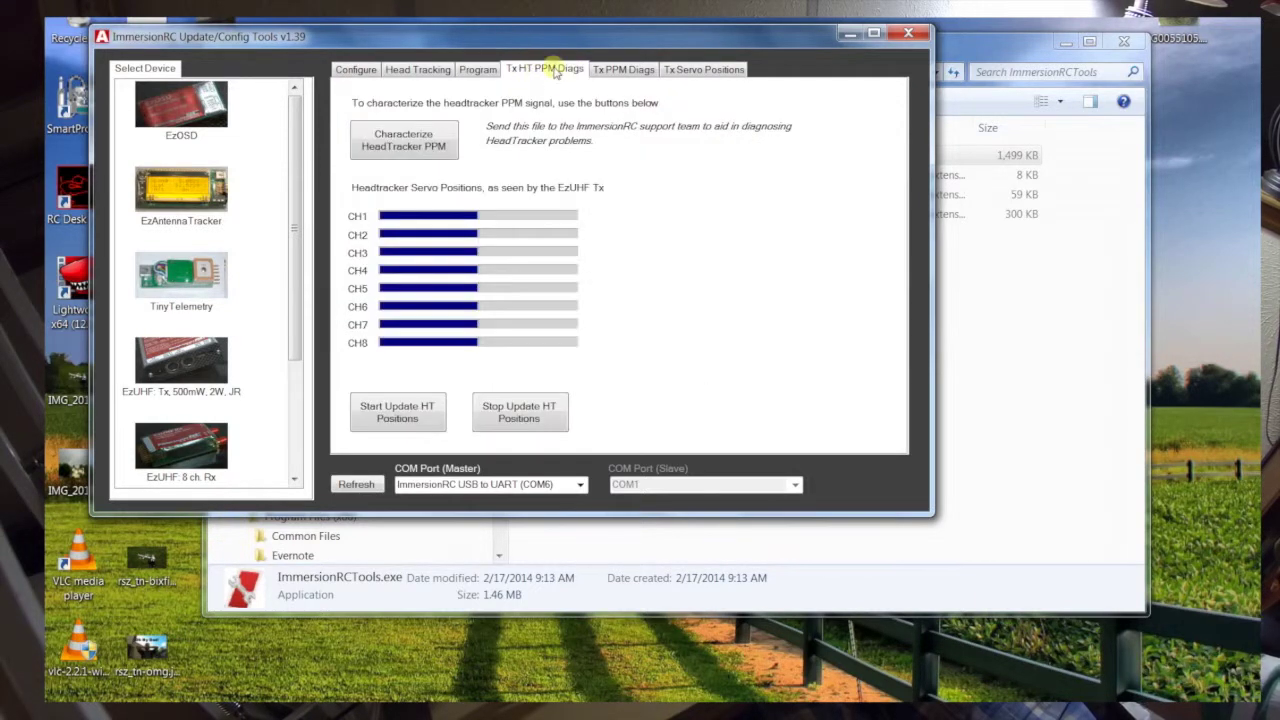
left_click(614, 72)
left_click(690, 70)
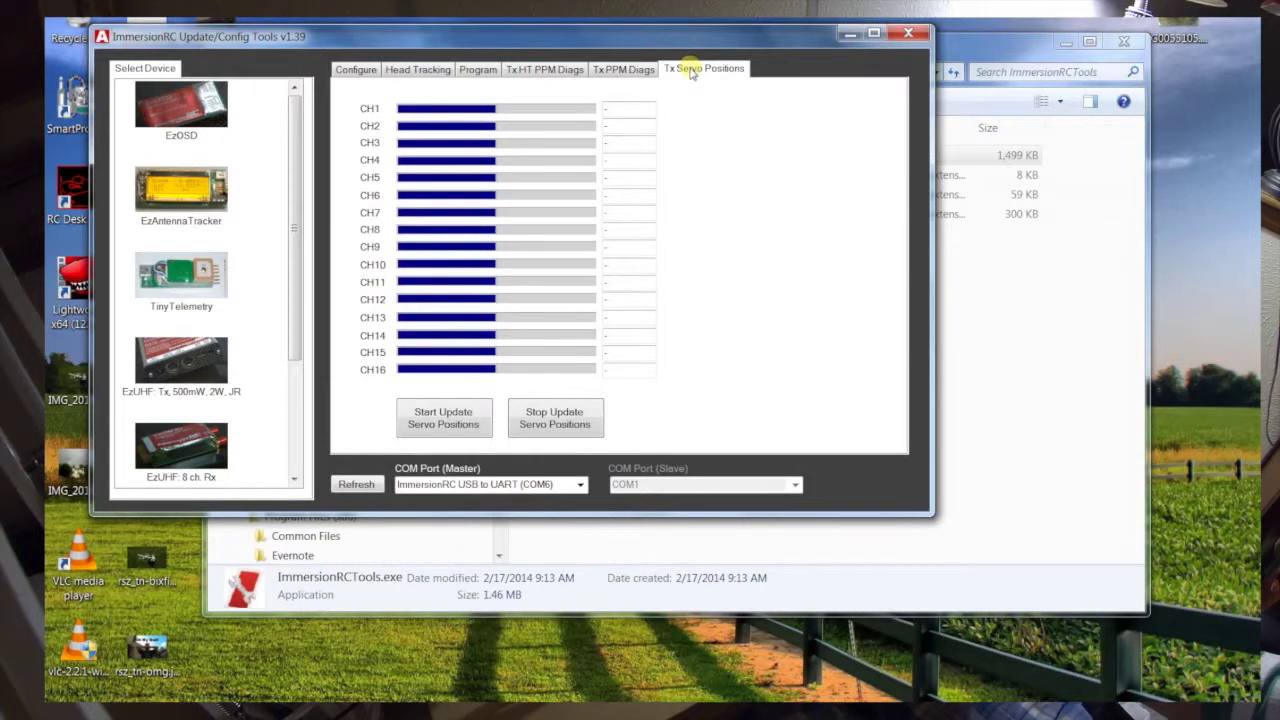
left_click(352, 70)
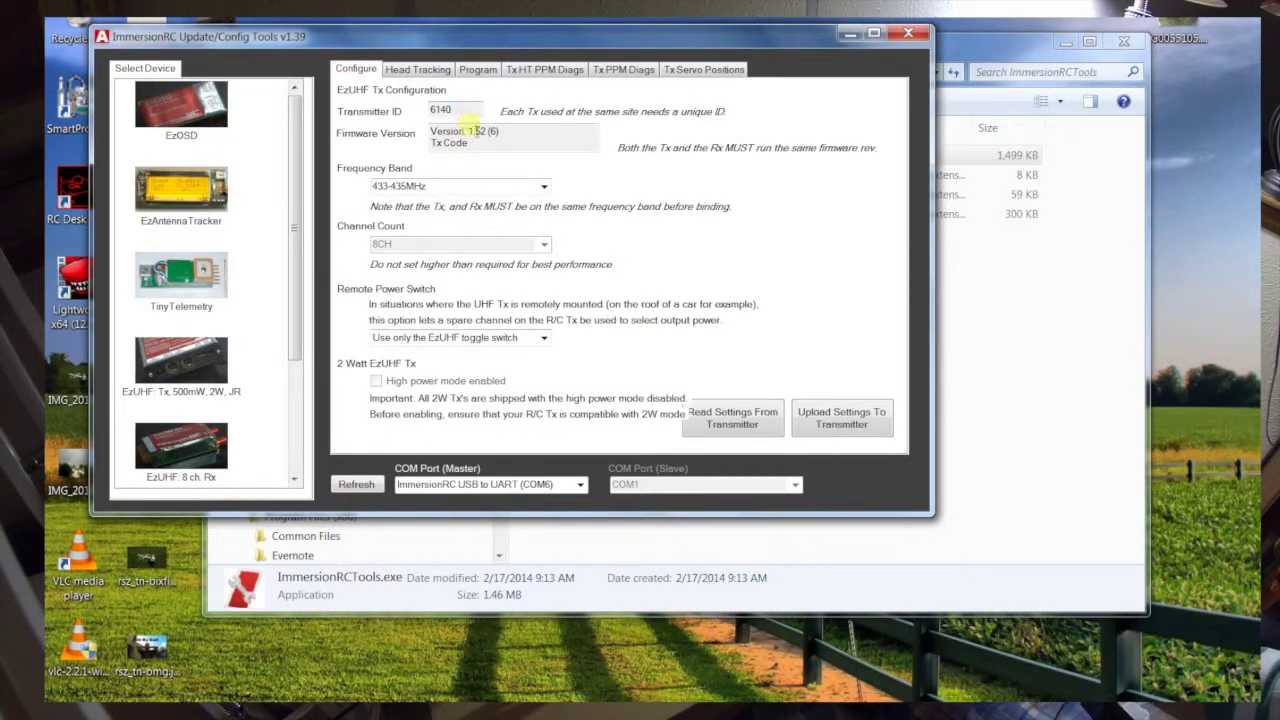